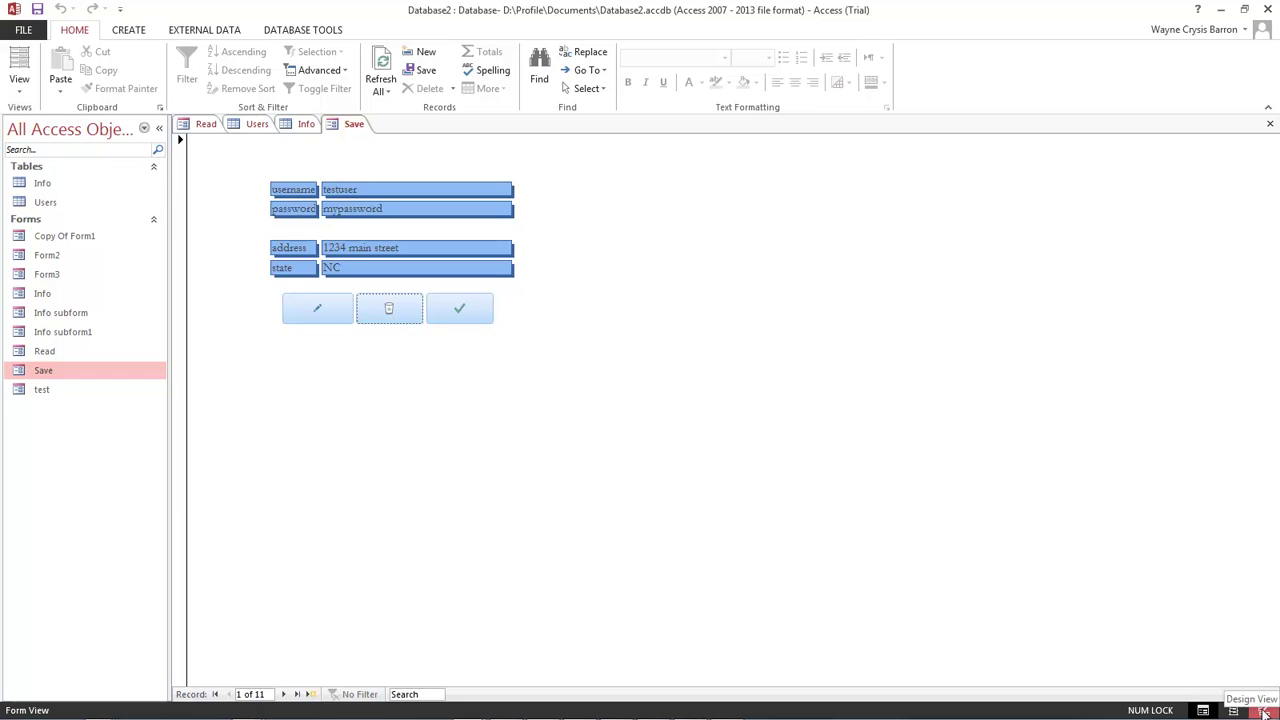
In Design View, enlarge the Save form's Detail section to 6.5417" tall and widen it
left_click(1263, 710)
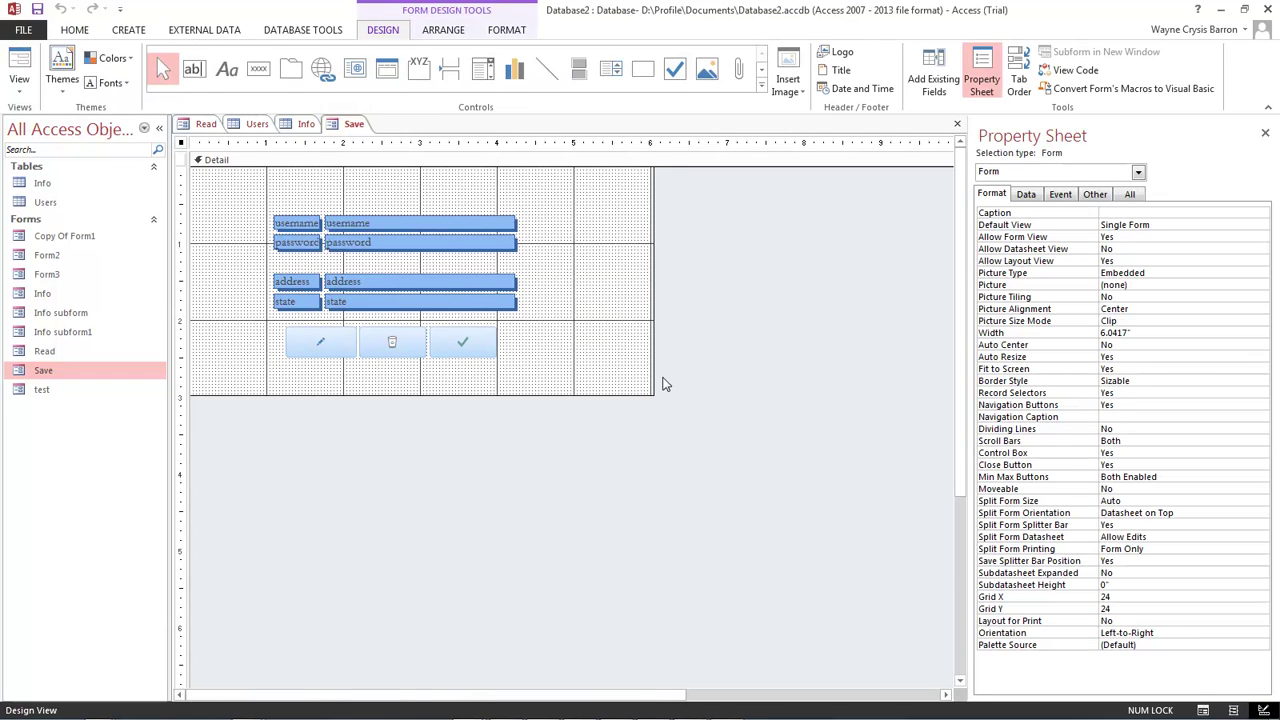
left_click_drag(598, 396, 598, 666)
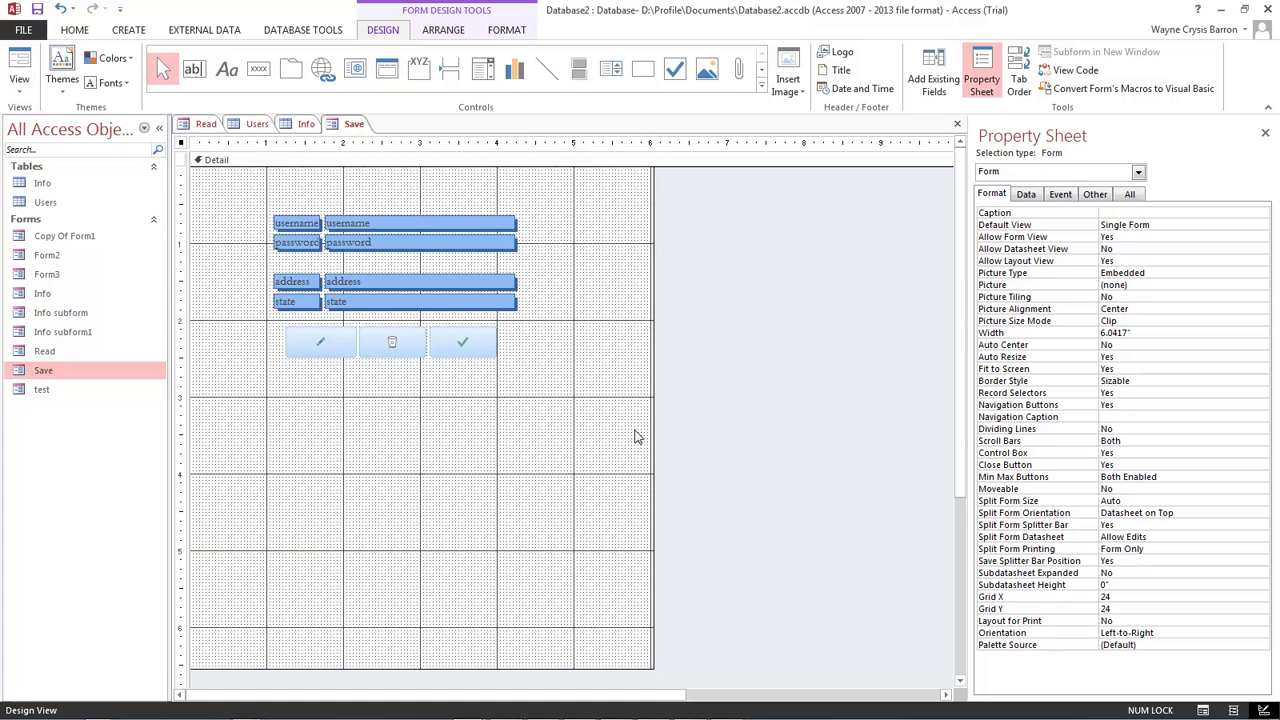
left_click_drag(651, 362, 743, 362)
Widen all the form's fields and buttons and shift them to the right
left_click_drag(268, 208, 450, 378)
left_click_drag(388, 226, 412, 226)
left_click(648, 375)
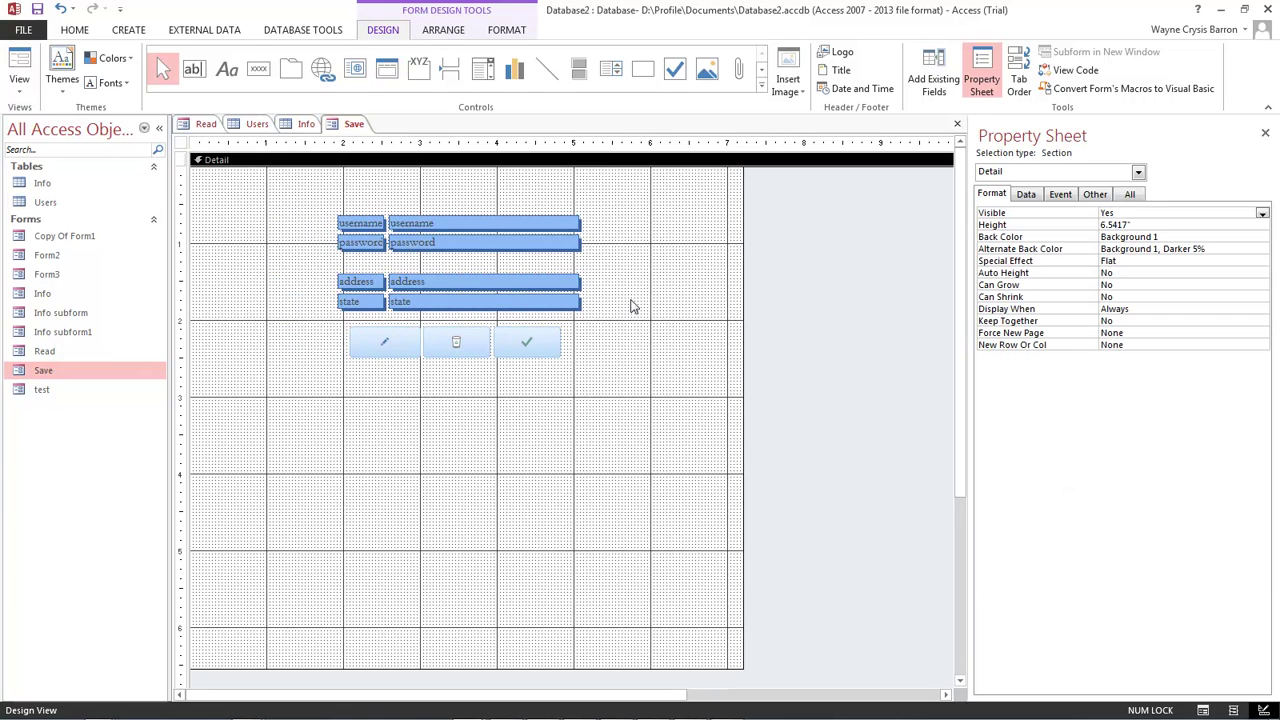
Draw a 6" by 2.5833" subform control, Child43, below the buttons, opening the SubForm Wizard
left_click(761, 68)
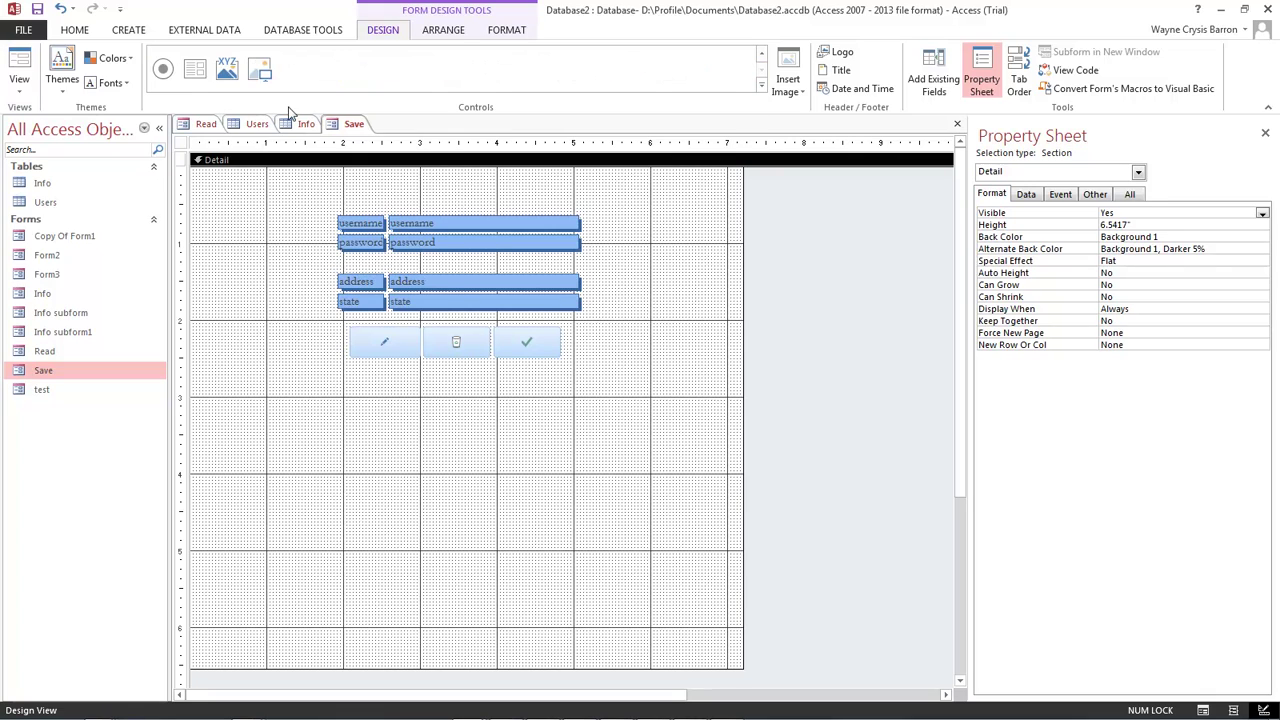
left_click(196, 78)
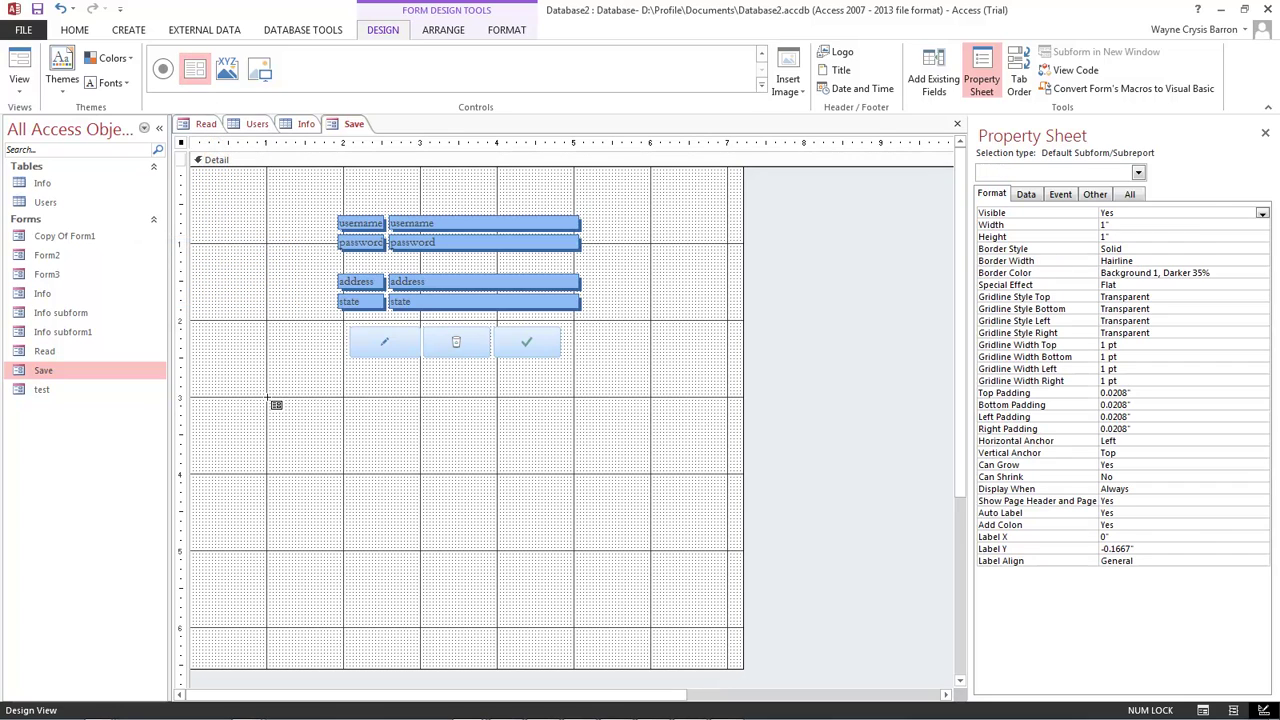
left_click_drag(268, 397, 727, 594)
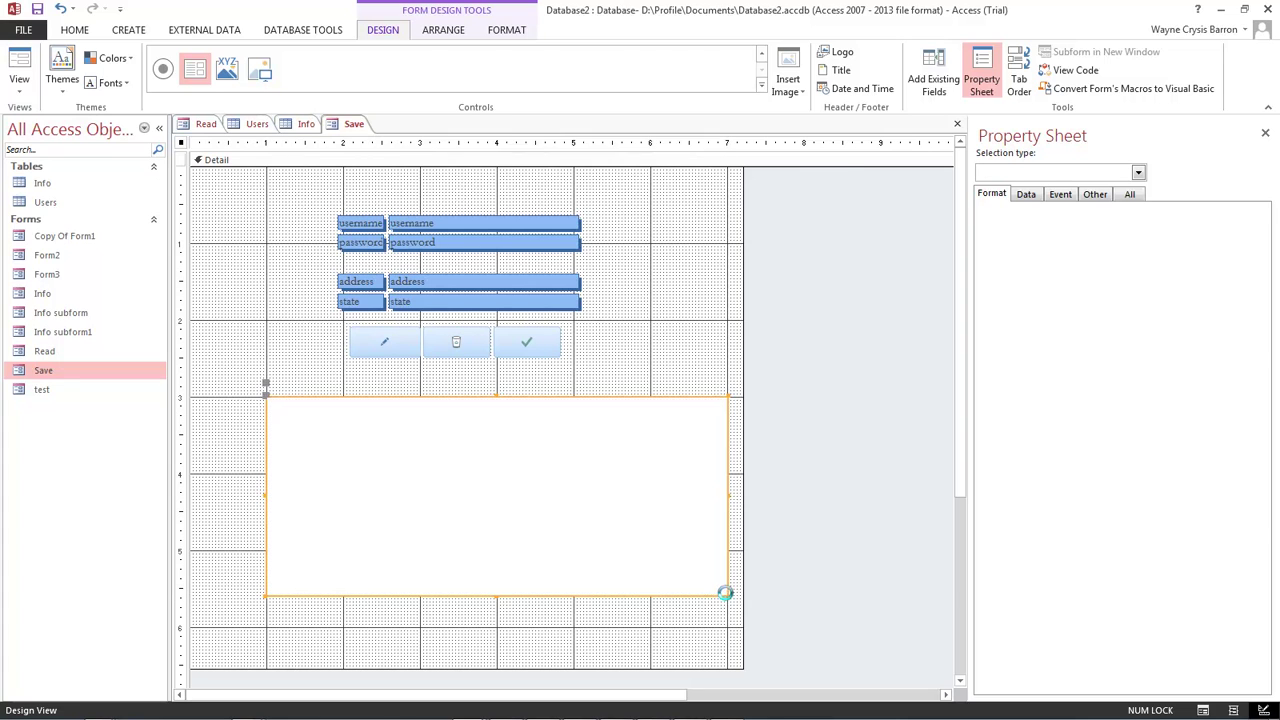
left_click_drag(627, 157, 499, 279)
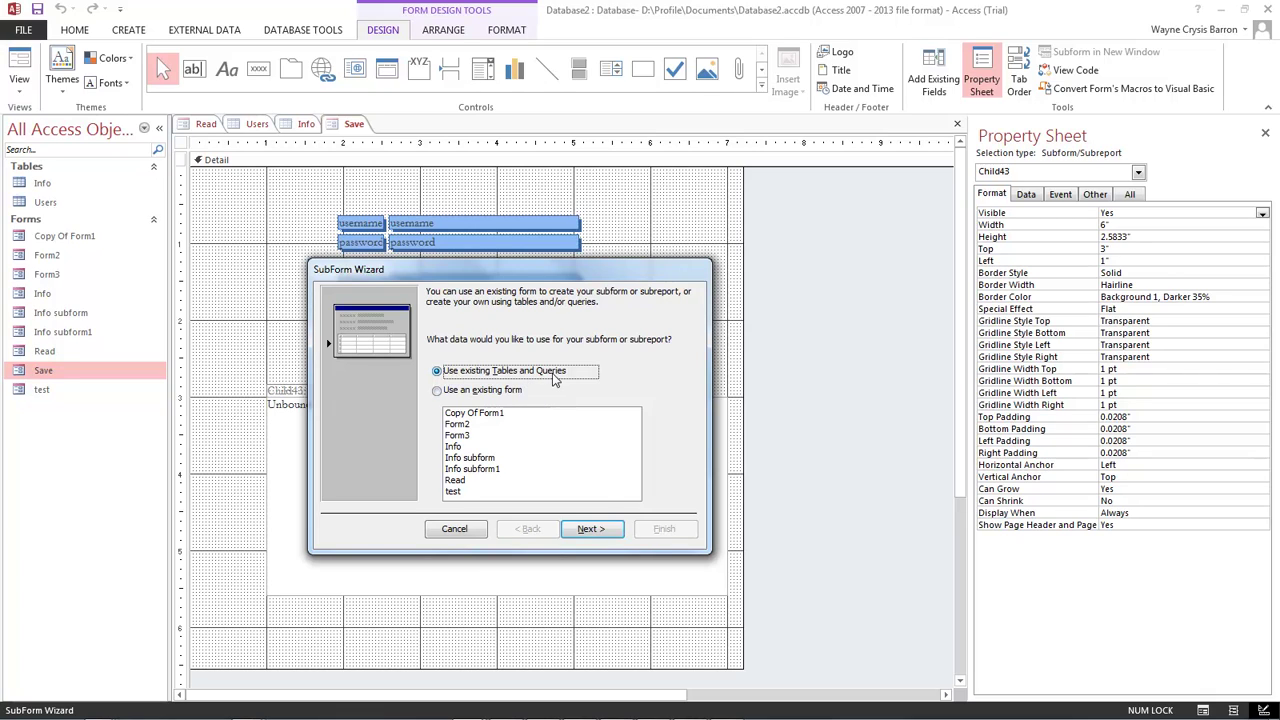
In the SubForm Wizard, add all four Info table fields and advance to the UID link choice
left_click(594, 530)
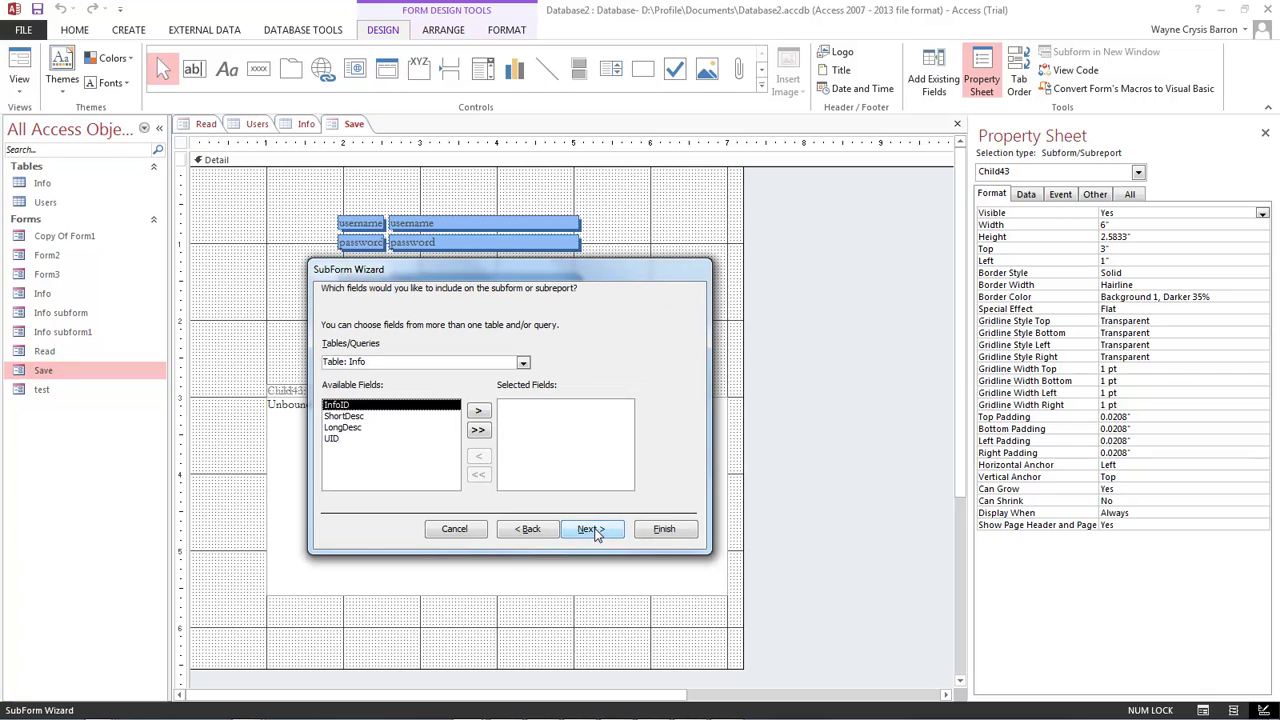
left_click(479, 431)
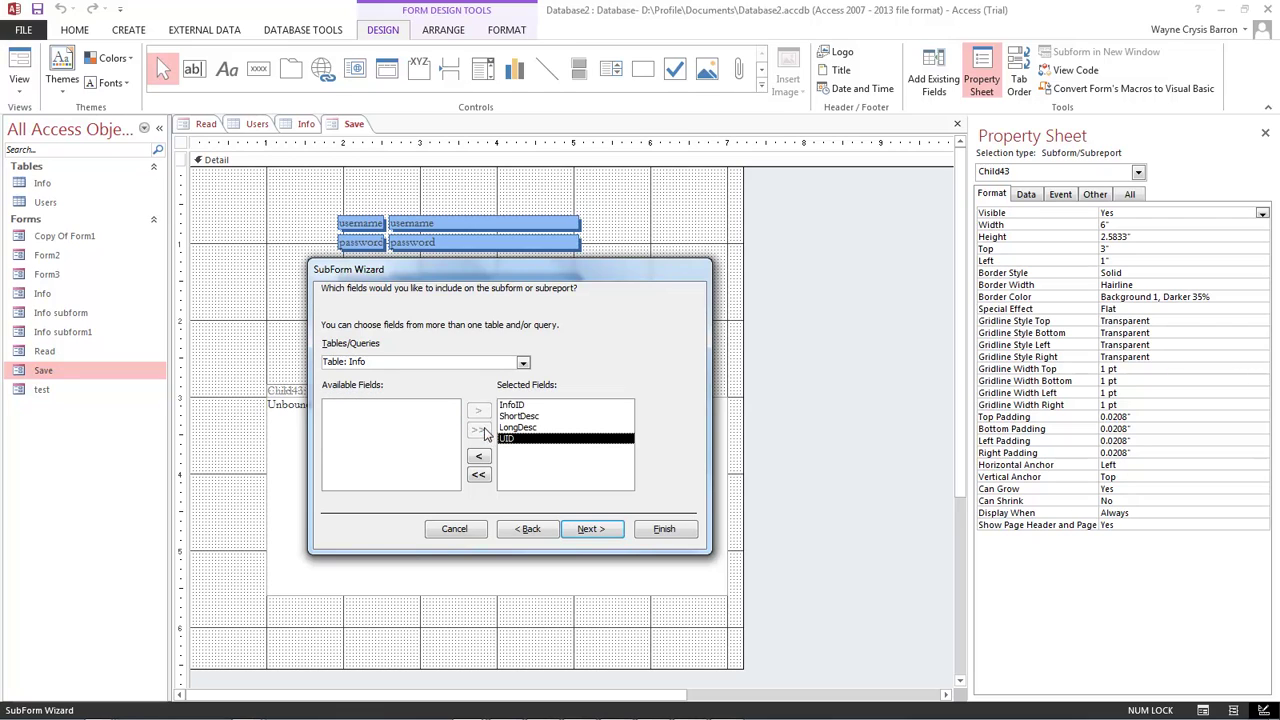
left_click(594, 530)
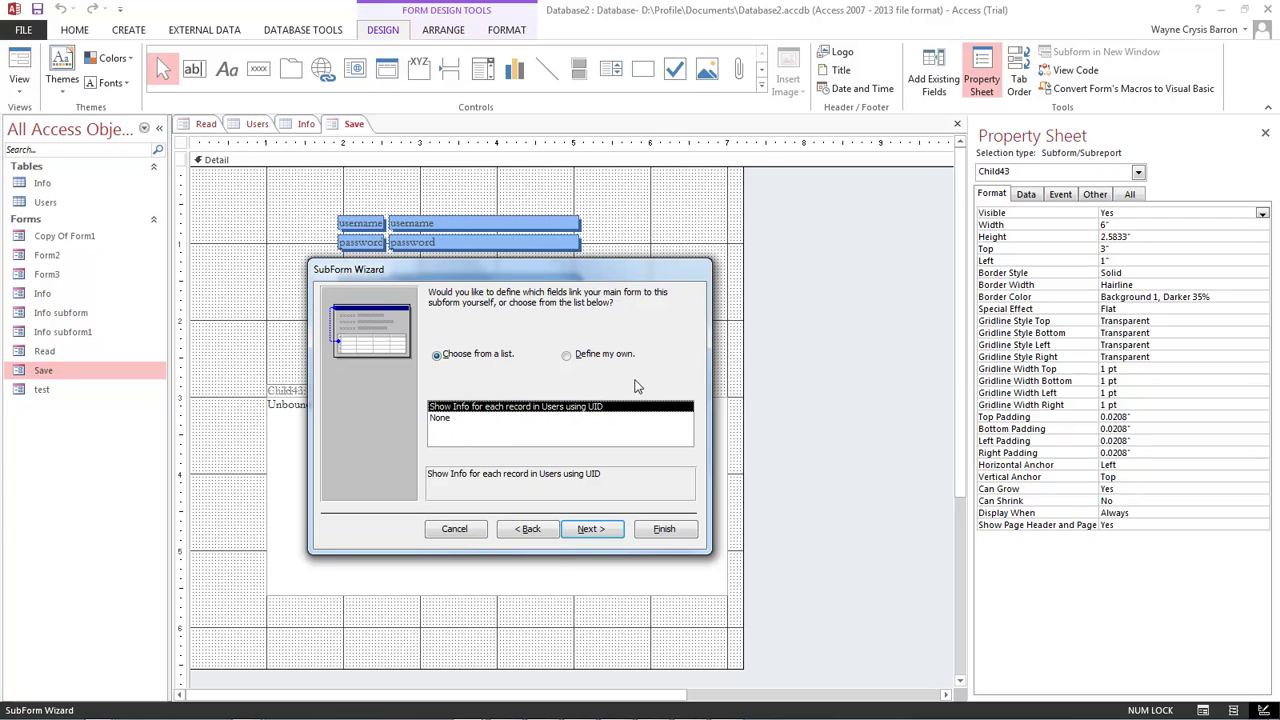
left_click_drag(617, 278, 646, 245)
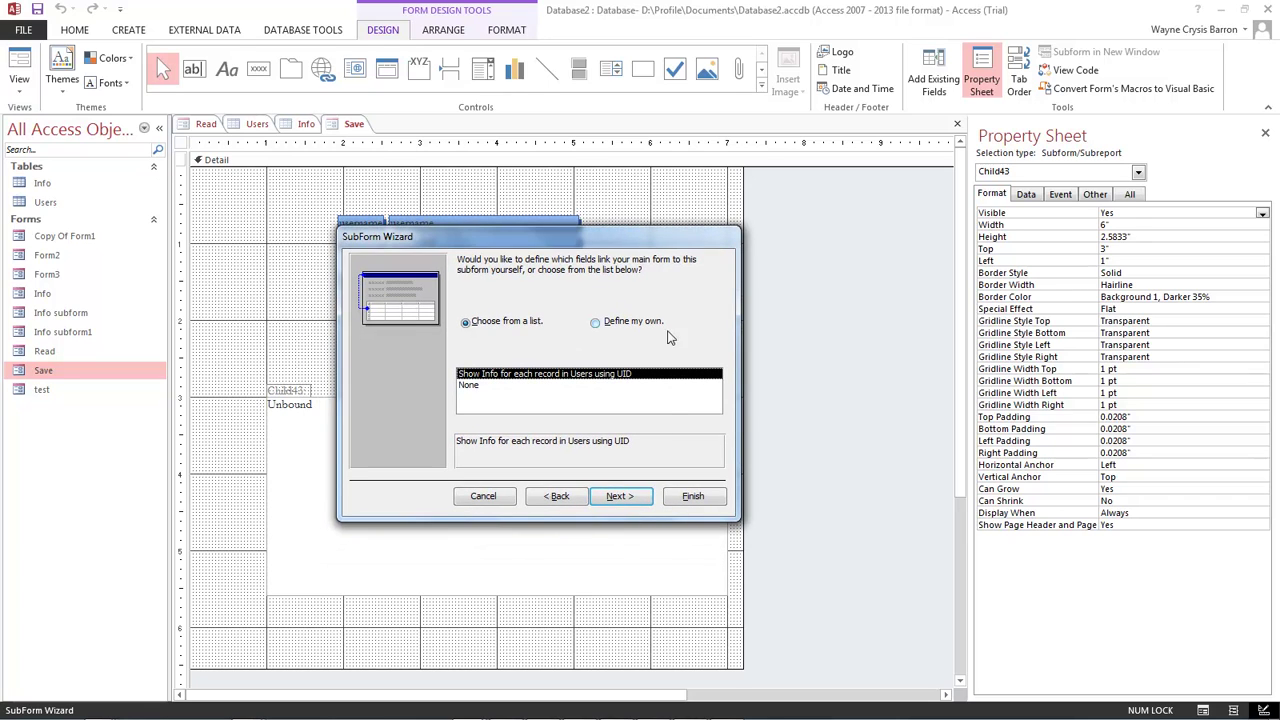
Dismiss the UID link error and cancel the wizard, leaving Child43 unbound
left_click(619, 496)
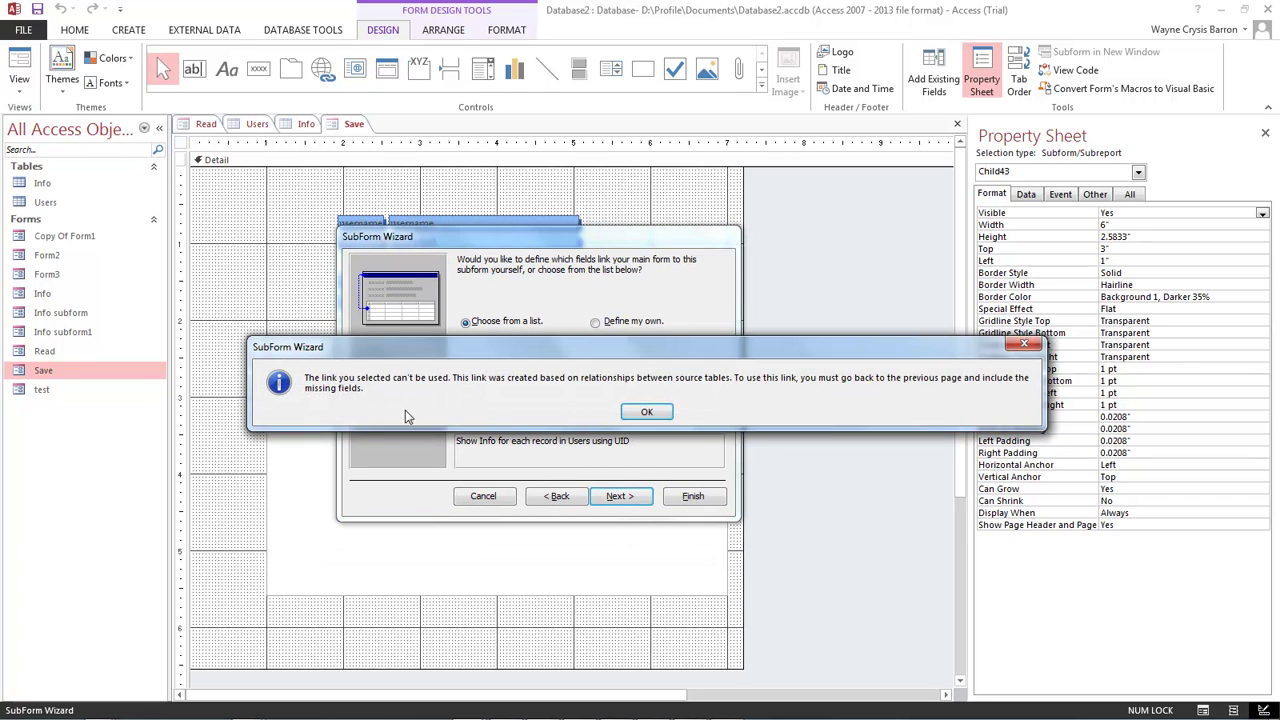
left_click_drag(464, 356, 414, 422)
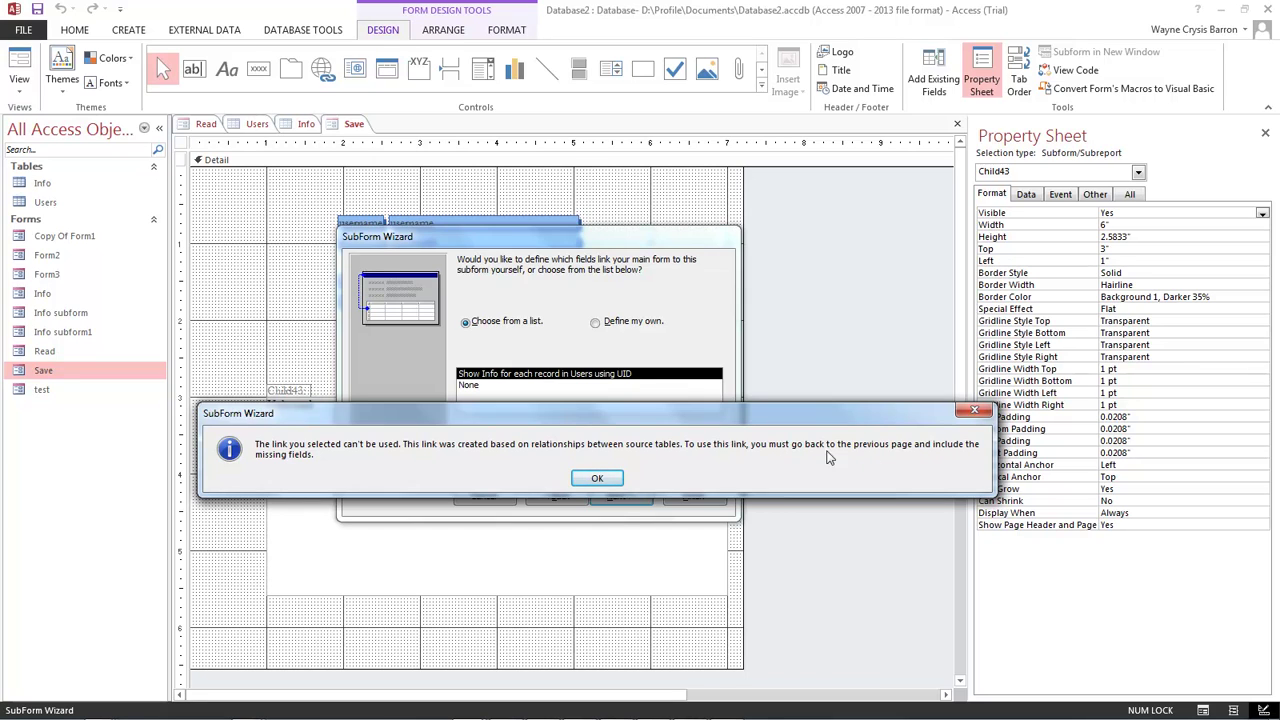
left_click(595, 479)
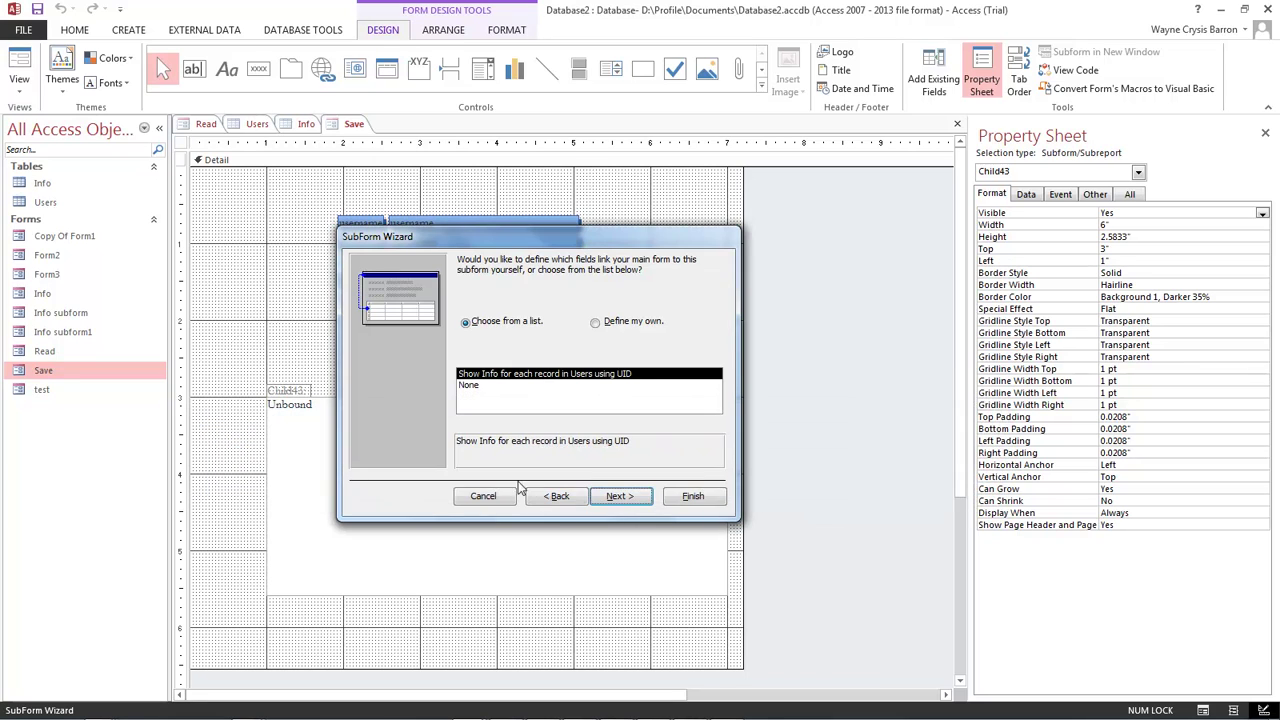
left_click(494, 496)
left_click(625, 255)
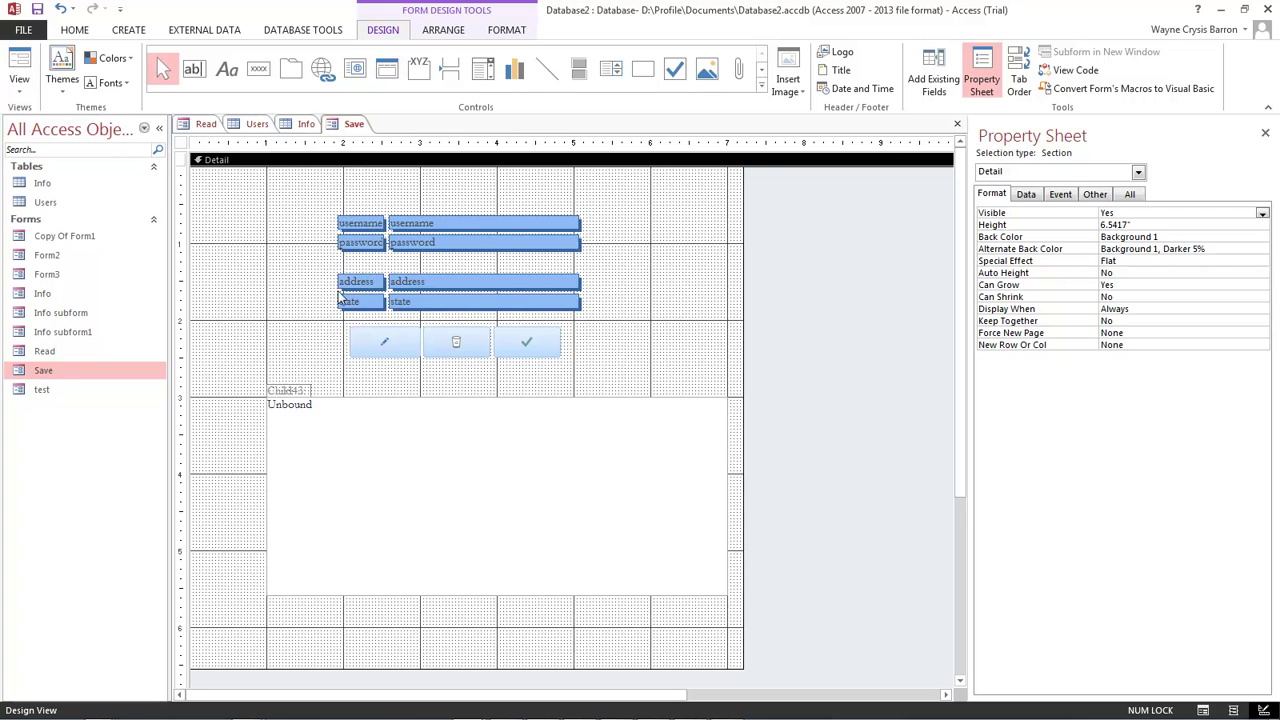
Add the UID field above username, delete its label, and set its Visible property to No
left_click(936, 70)
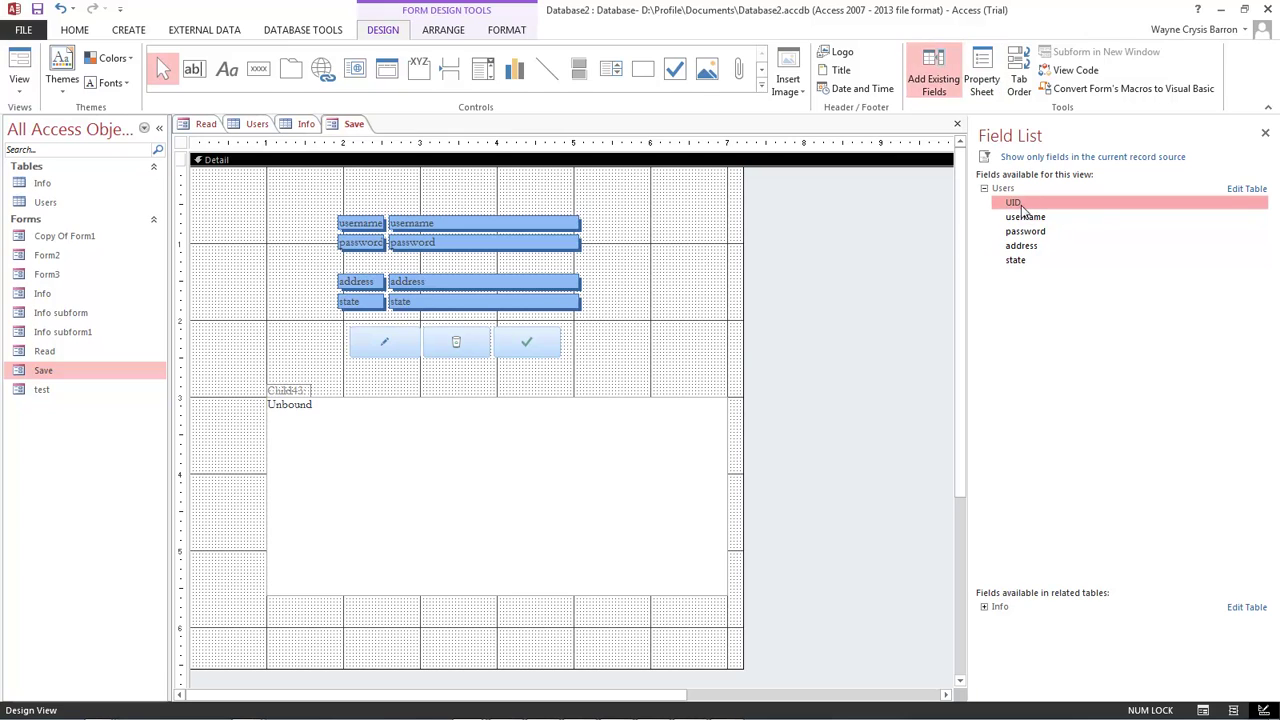
left_click_drag(1022, 210, 336, 202)
left_click(260, 204)
key("Delete")
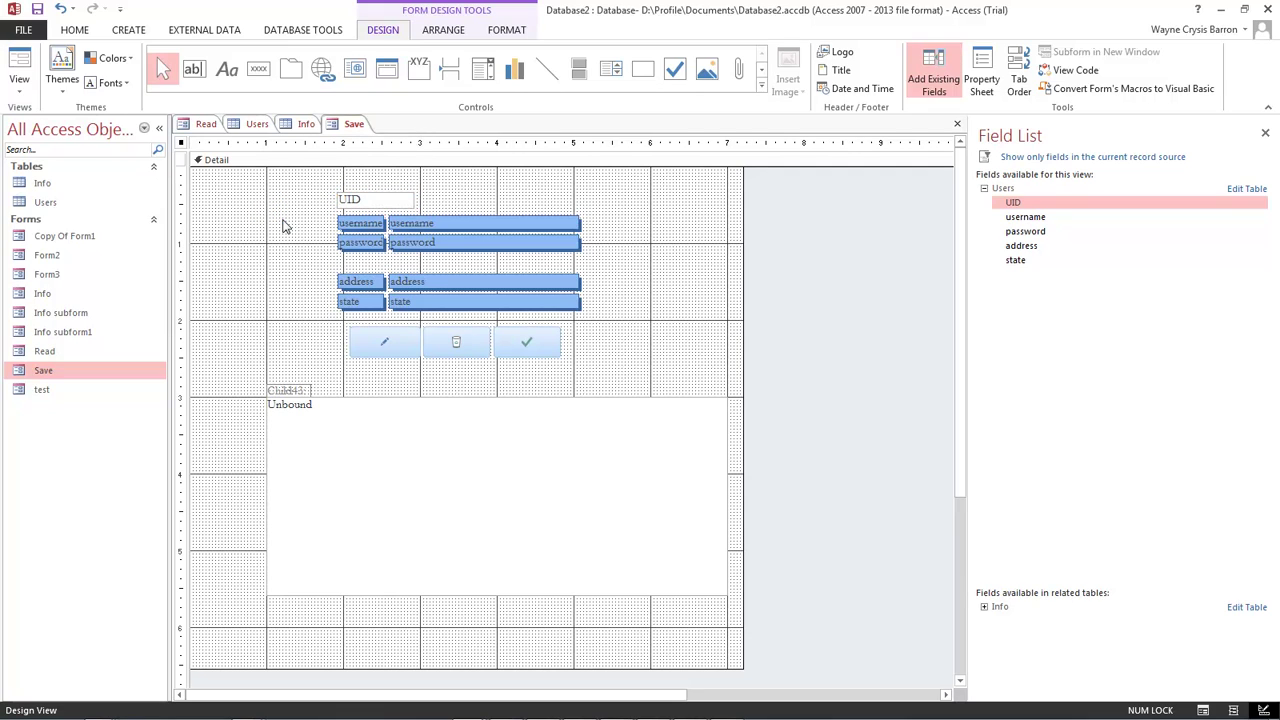
left_click(401, 201)
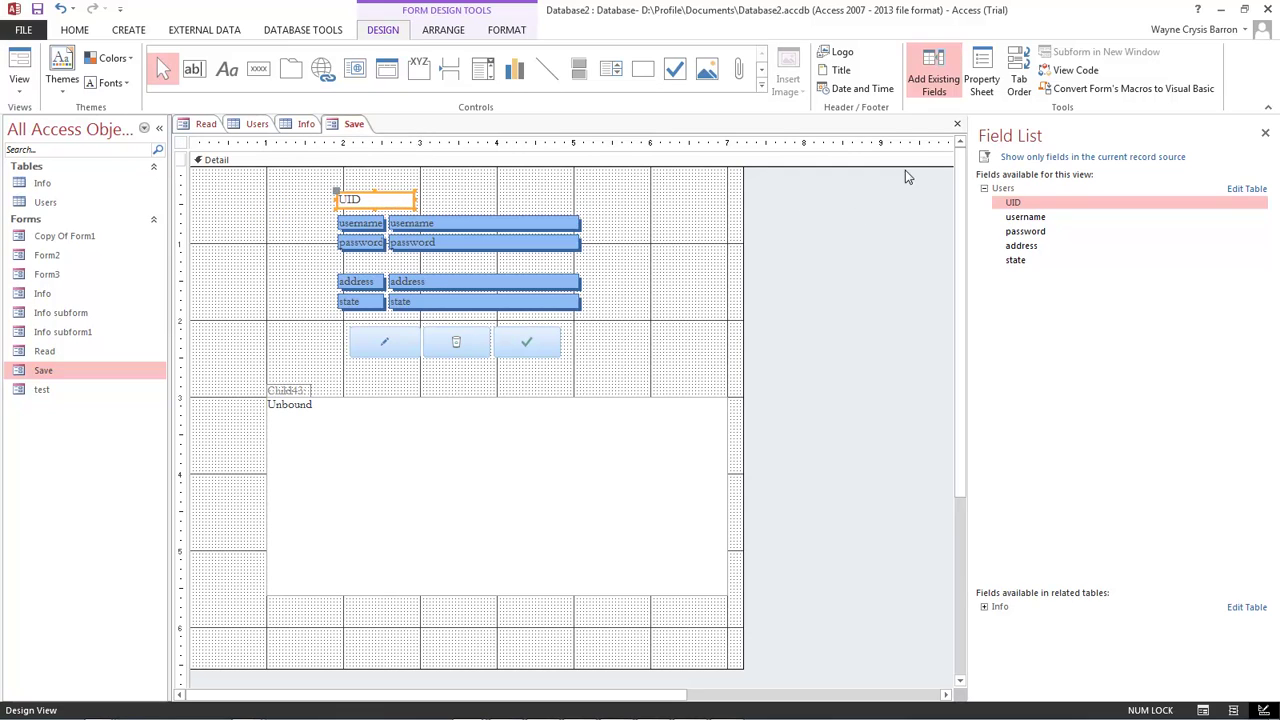
left_click(983, 70)
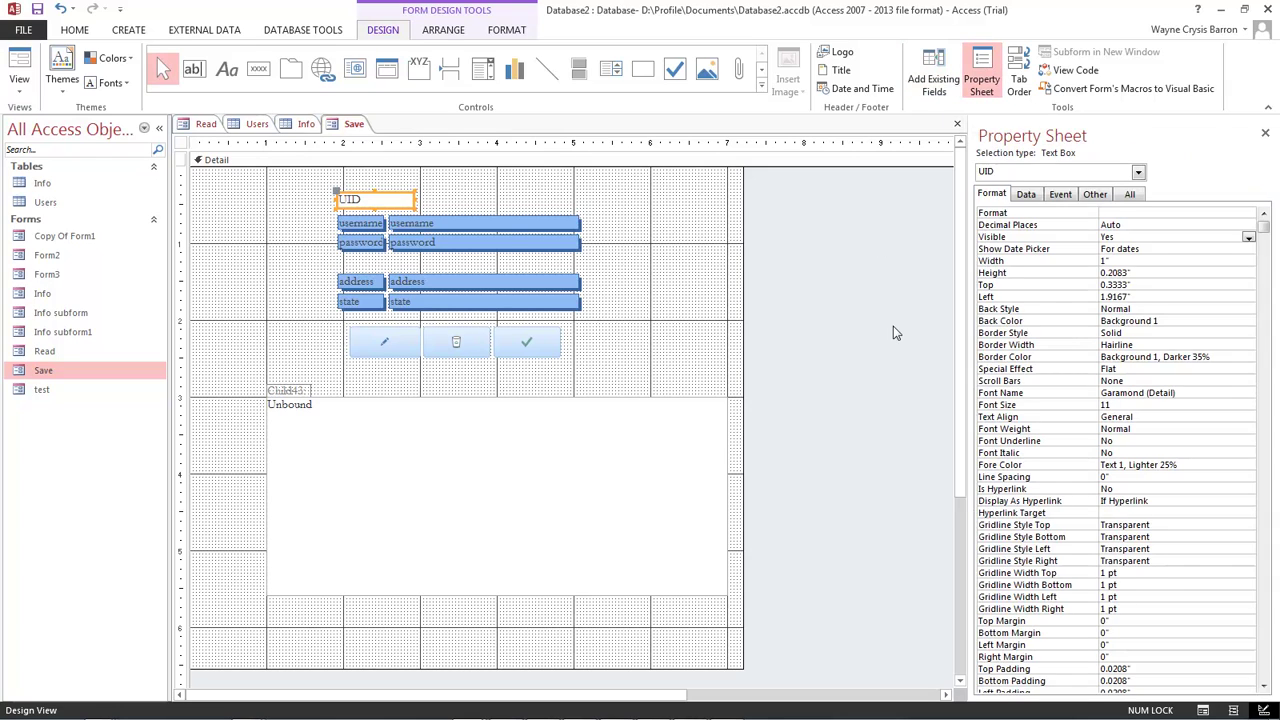
left_click(1141, 236)
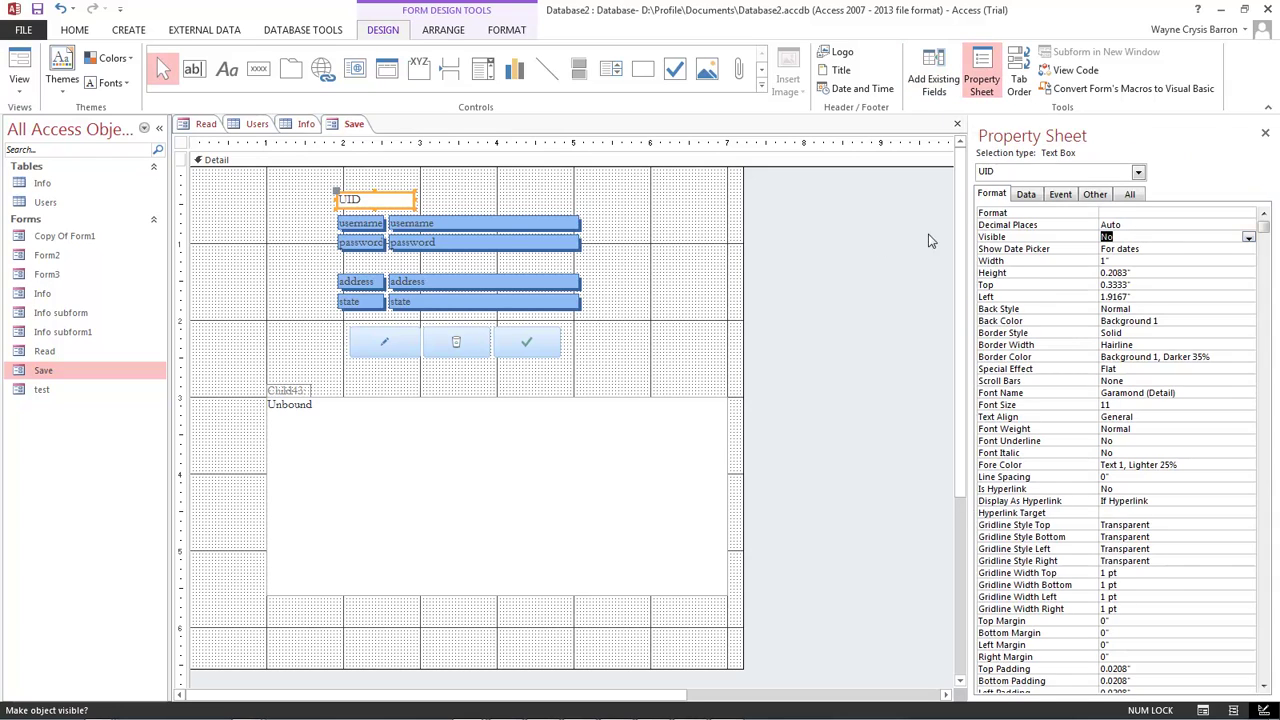
left_click(481, 206)
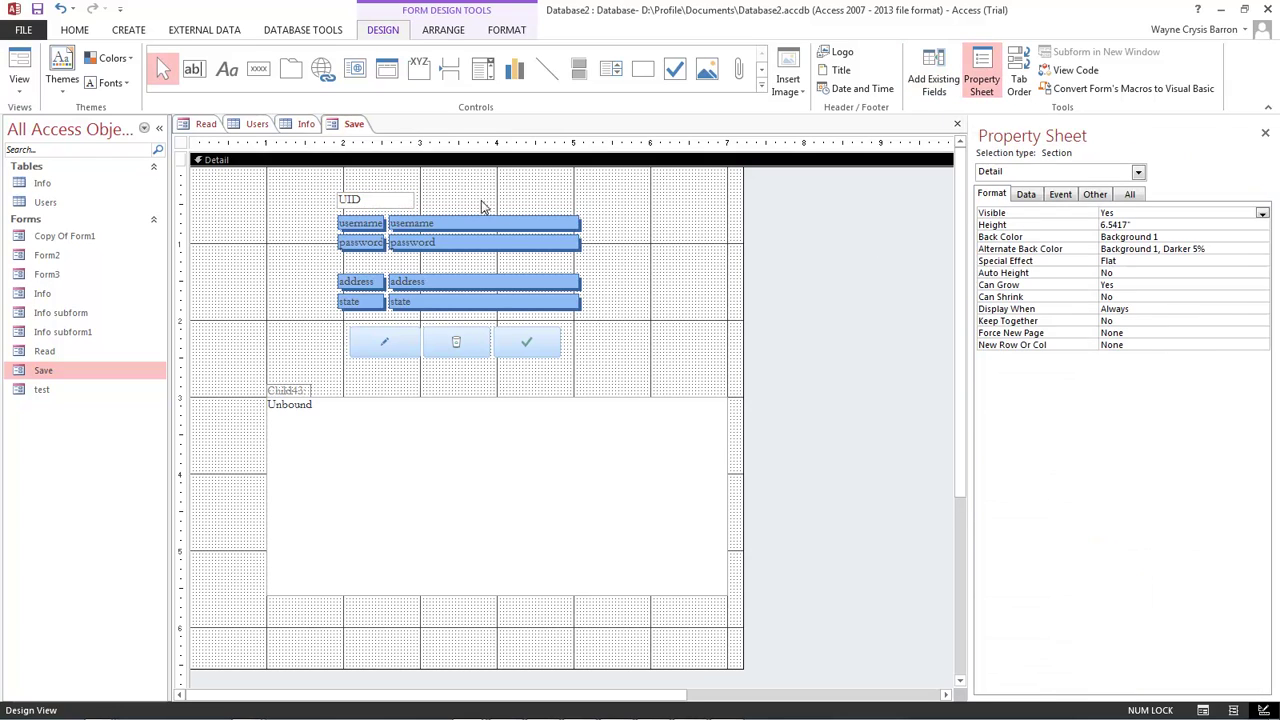
Replace the unbound subform with a new subform area drawn below the buttons
left_click(373, 418)
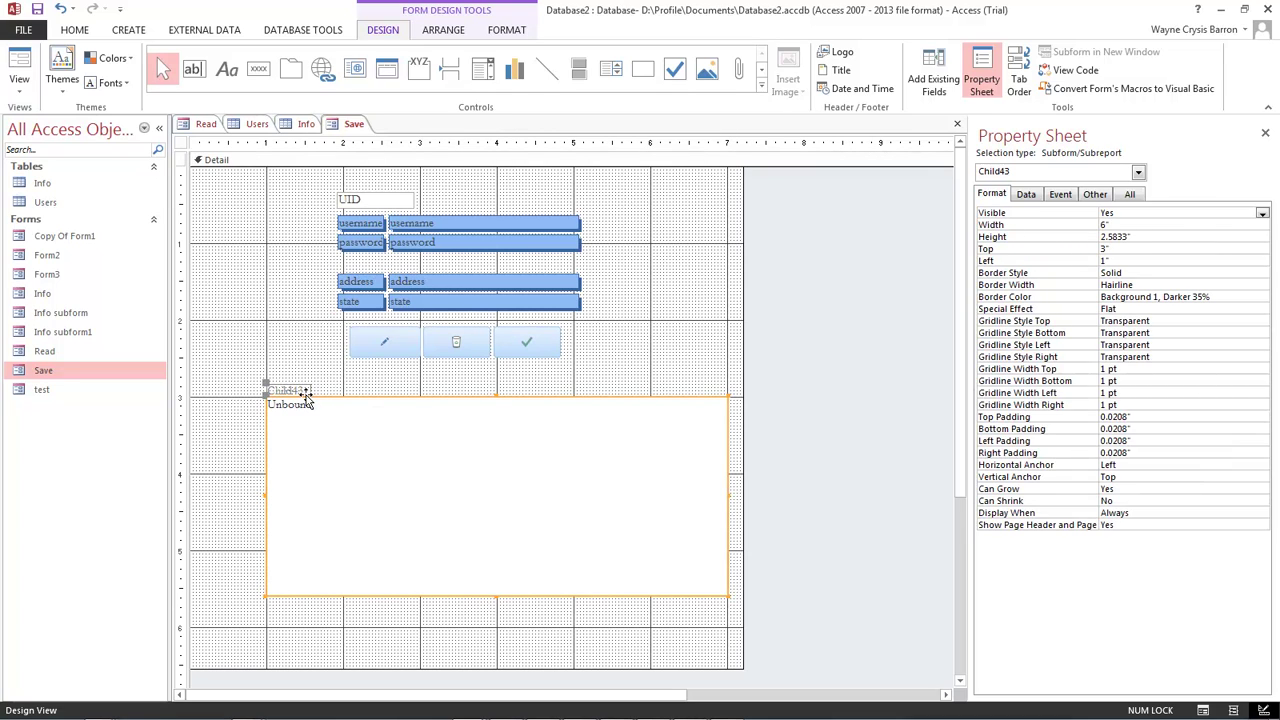
key("Delete")
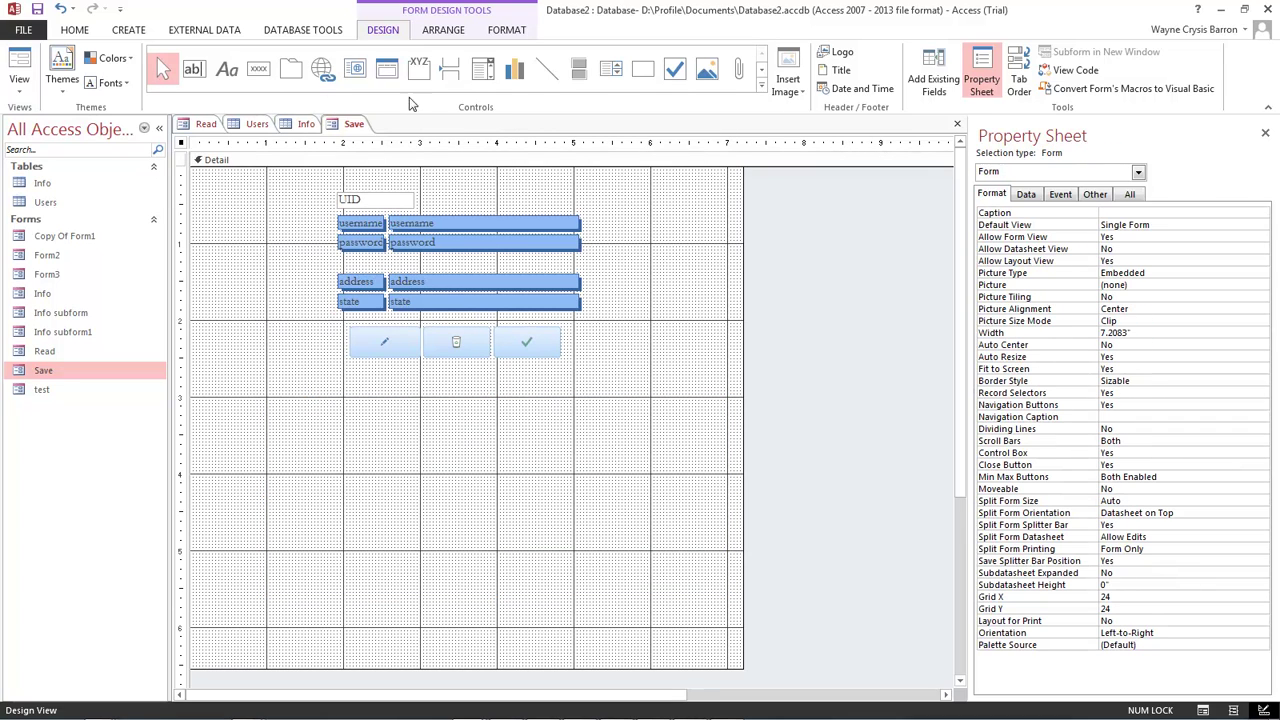
left_click(761, 69)
left_click(193, 72)
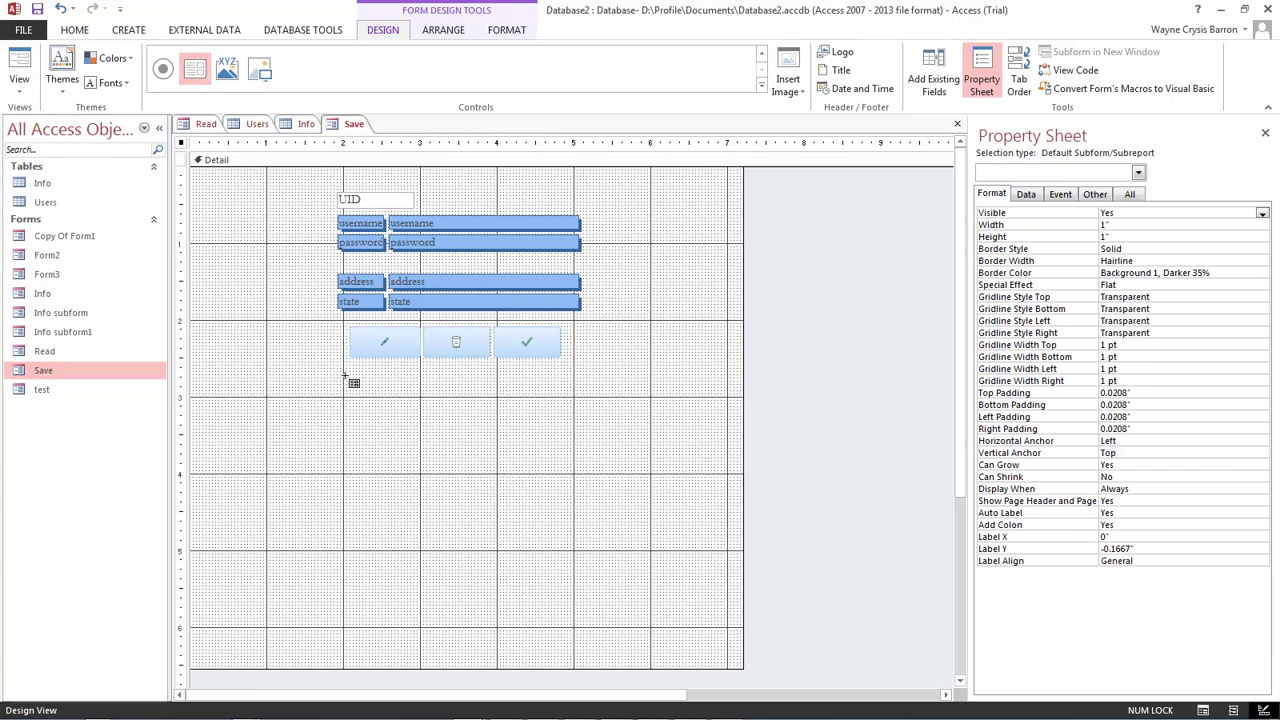
left_click_drag(266, 398, 728, 628)
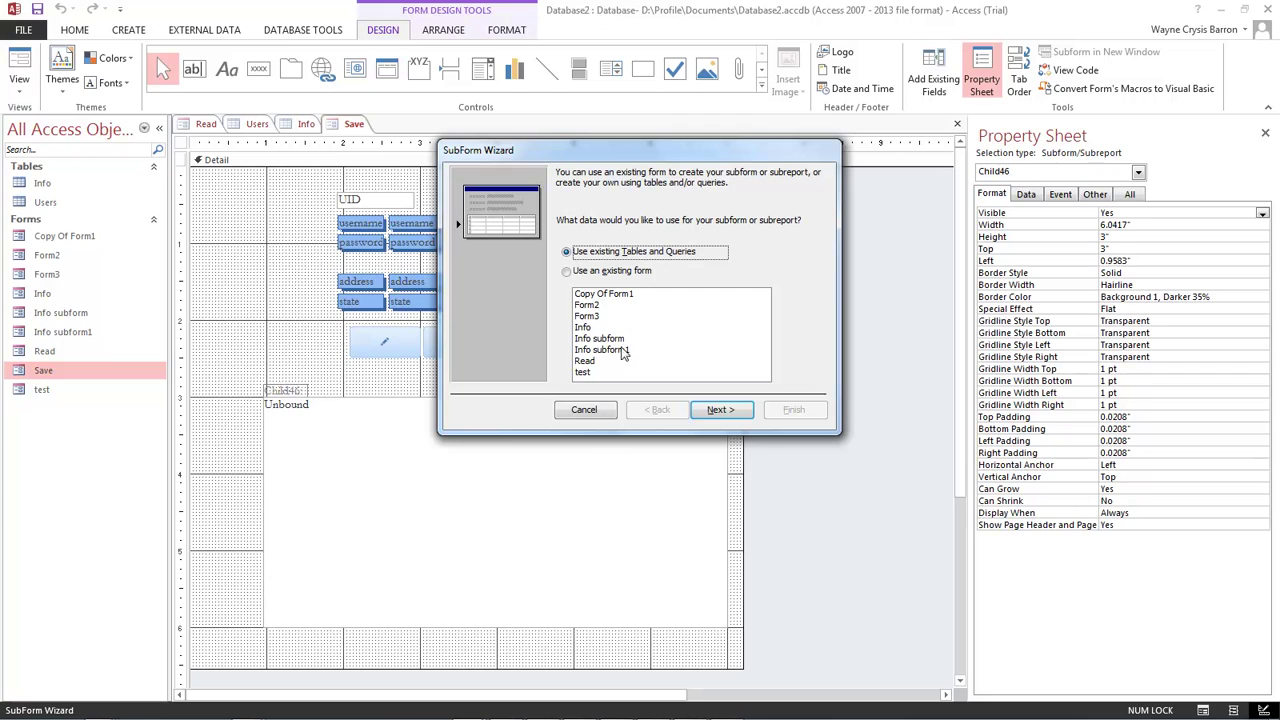
Include all Info fields, link by UID, and name the subform InfoSubForm
left_click(736, 415)
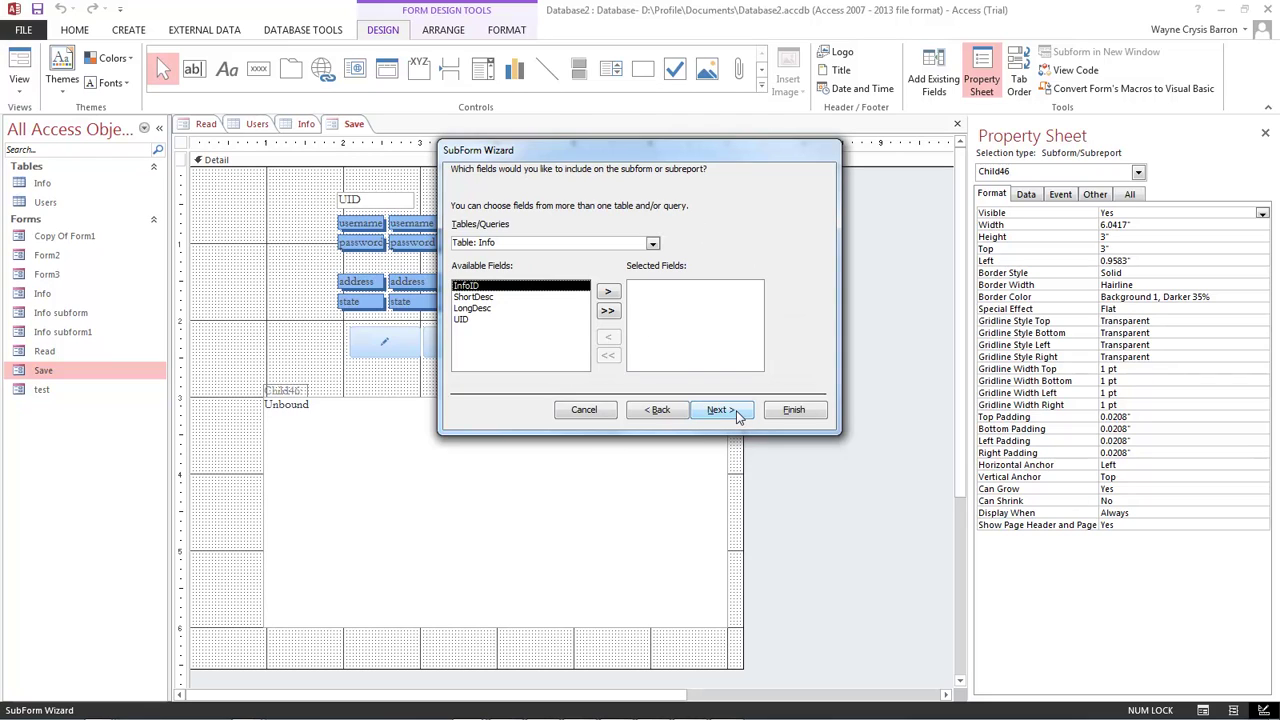
left_click(607, 310)
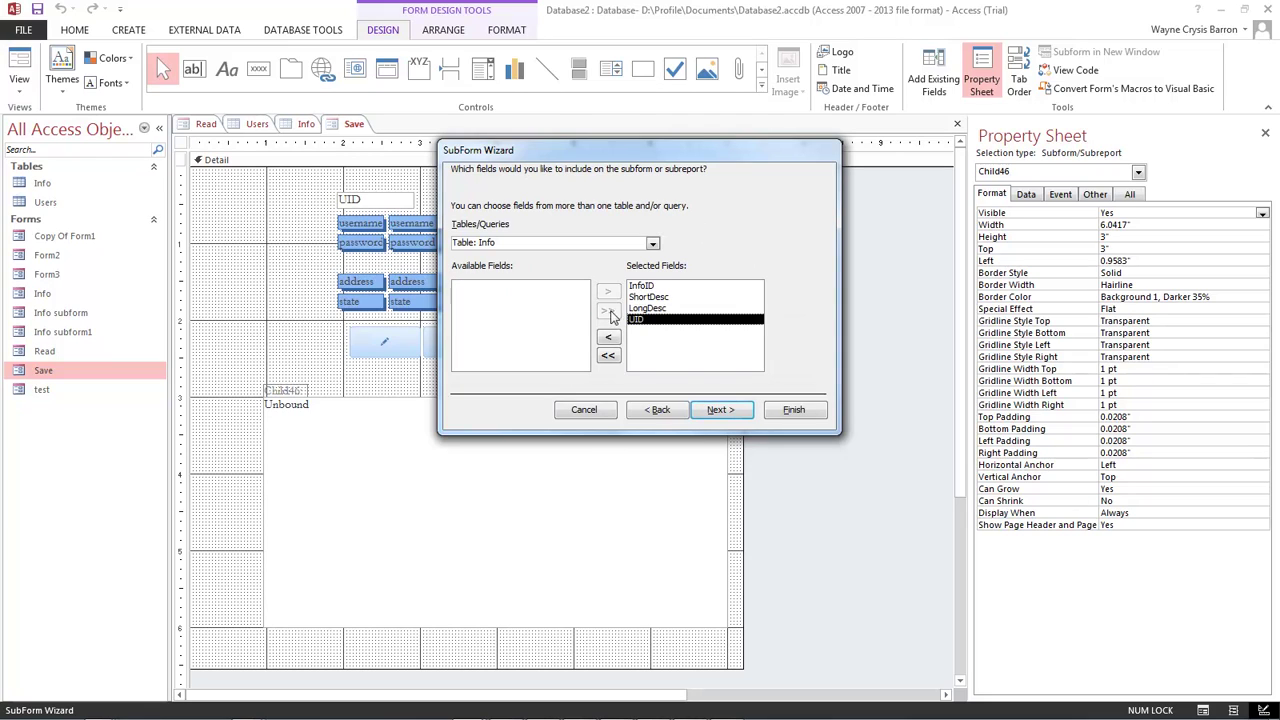
left_click(731, 418)
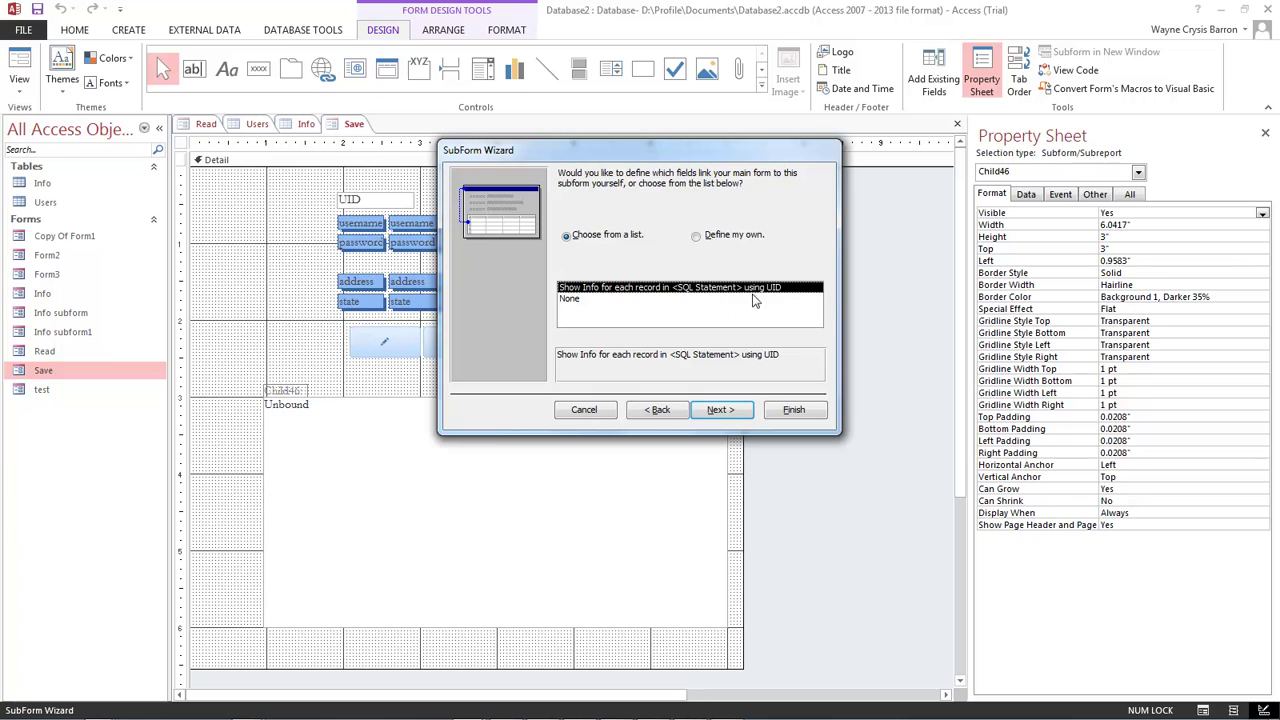
left_click_drag(717, 157, 886, 260)
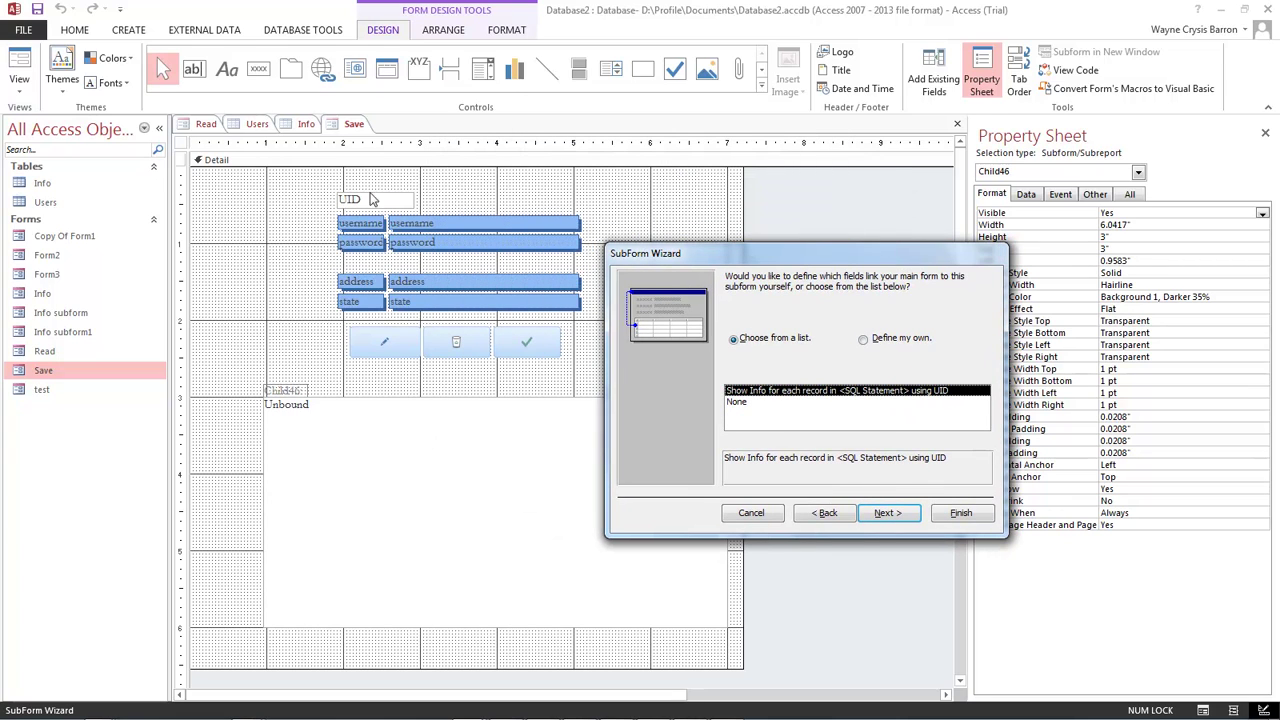
left_click_drag(763, 254, 662, 160)
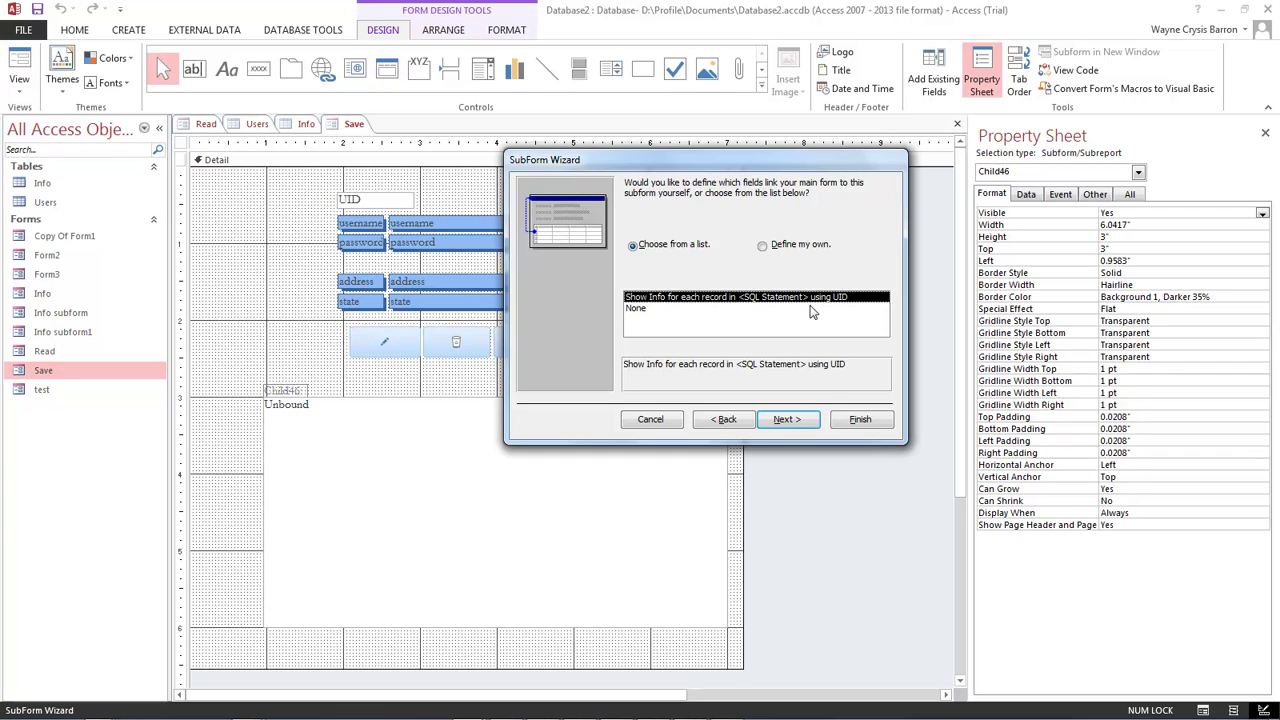
left_click(786, 419)
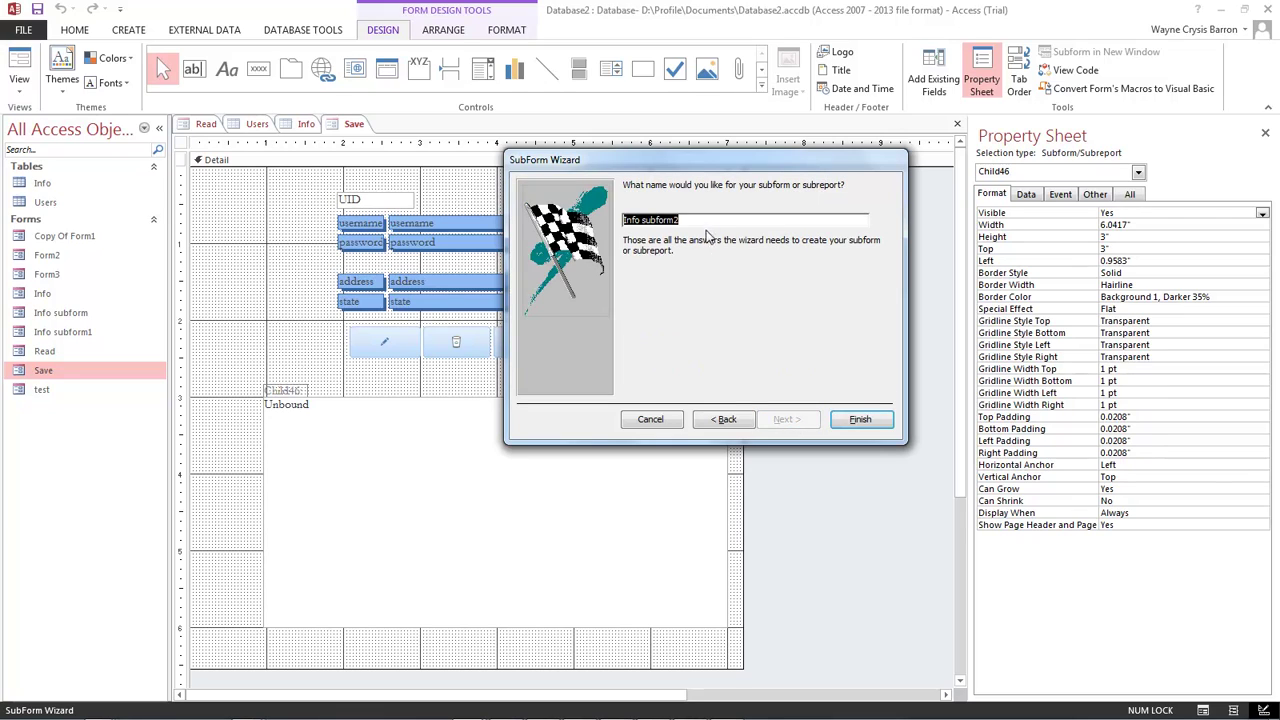
type("Inf")
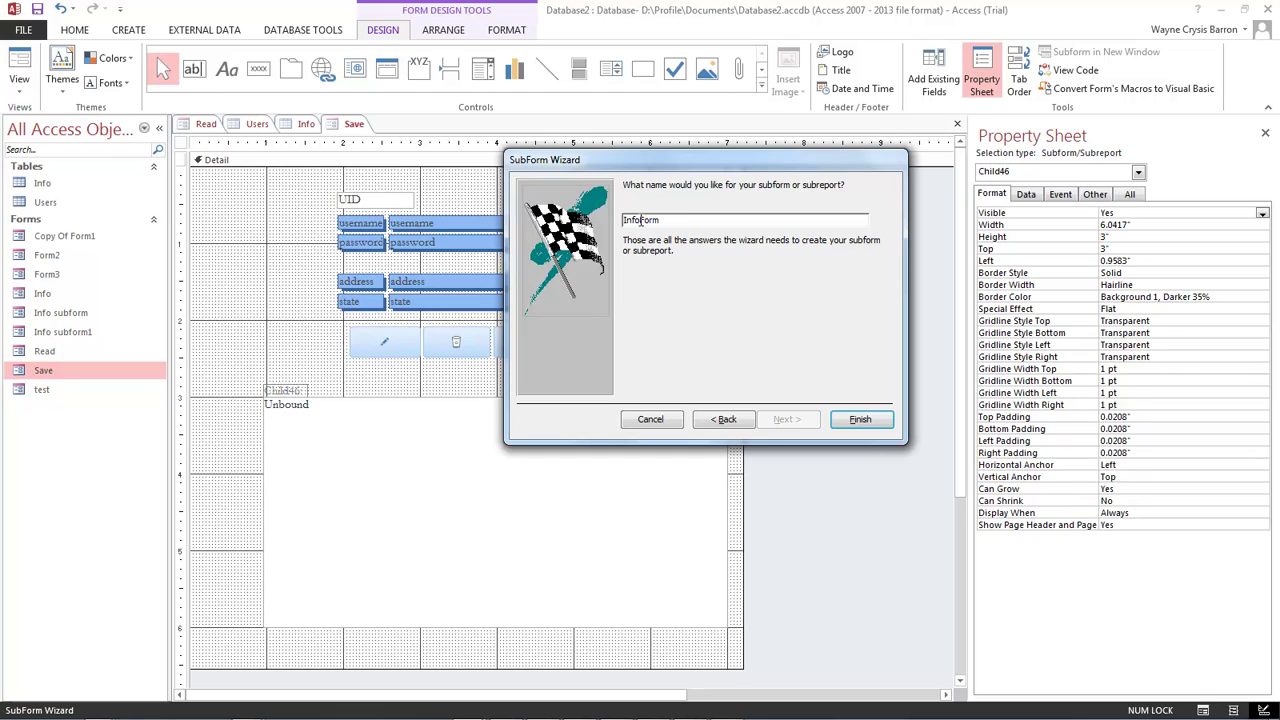
left_click(859, 420)
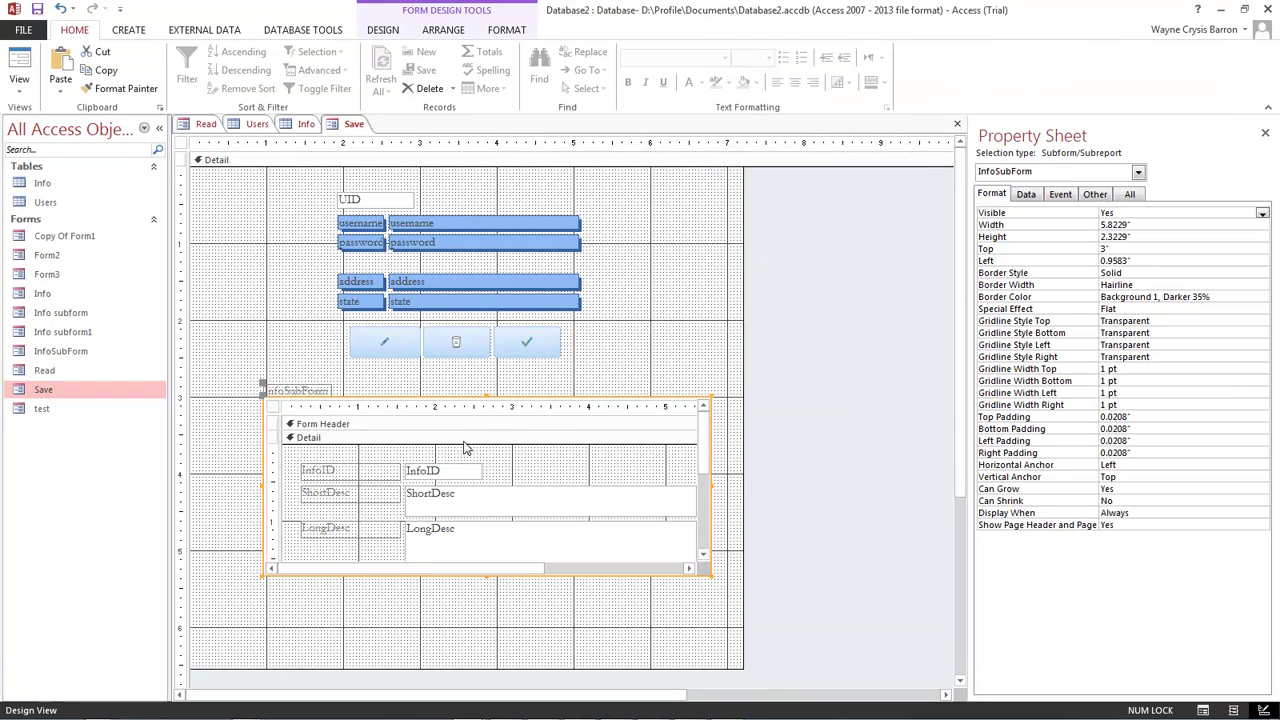
Delete the subform's label and move the subform toward the form's left edge
left_click(316, 394)
key("Delete")
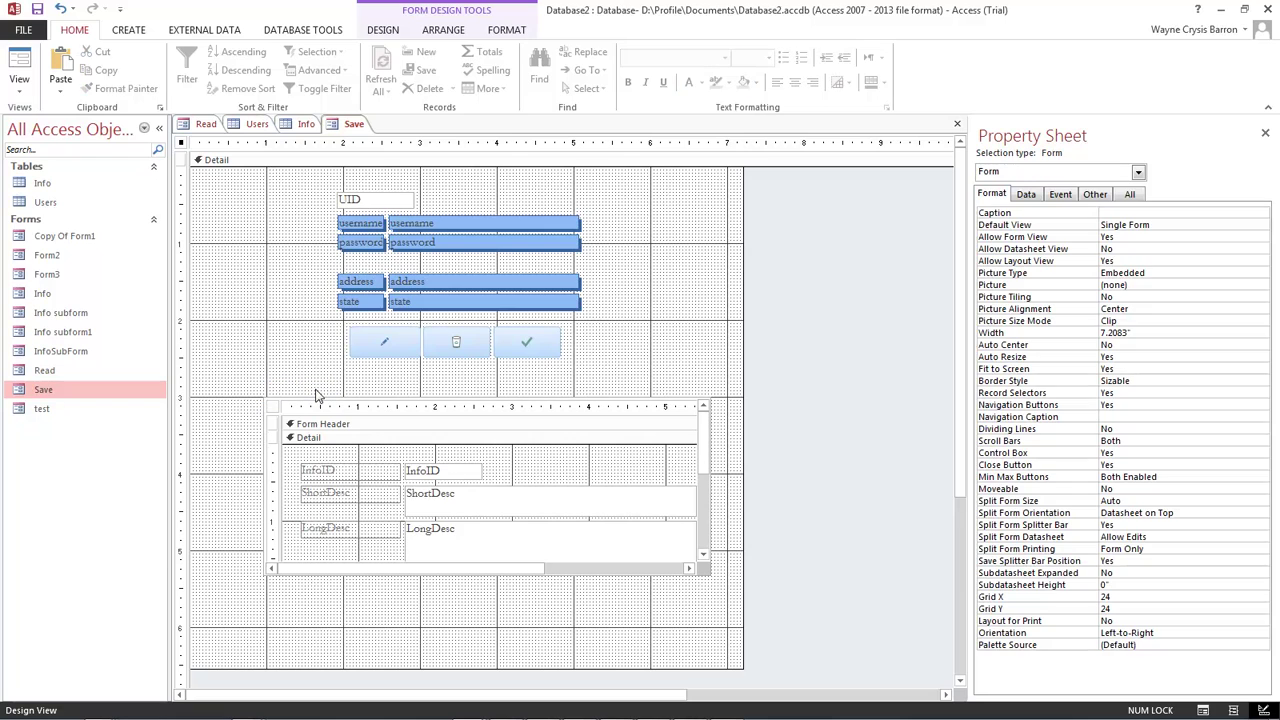
left_click(272, 468)
left_click_drag(261, 394, 201, 396)
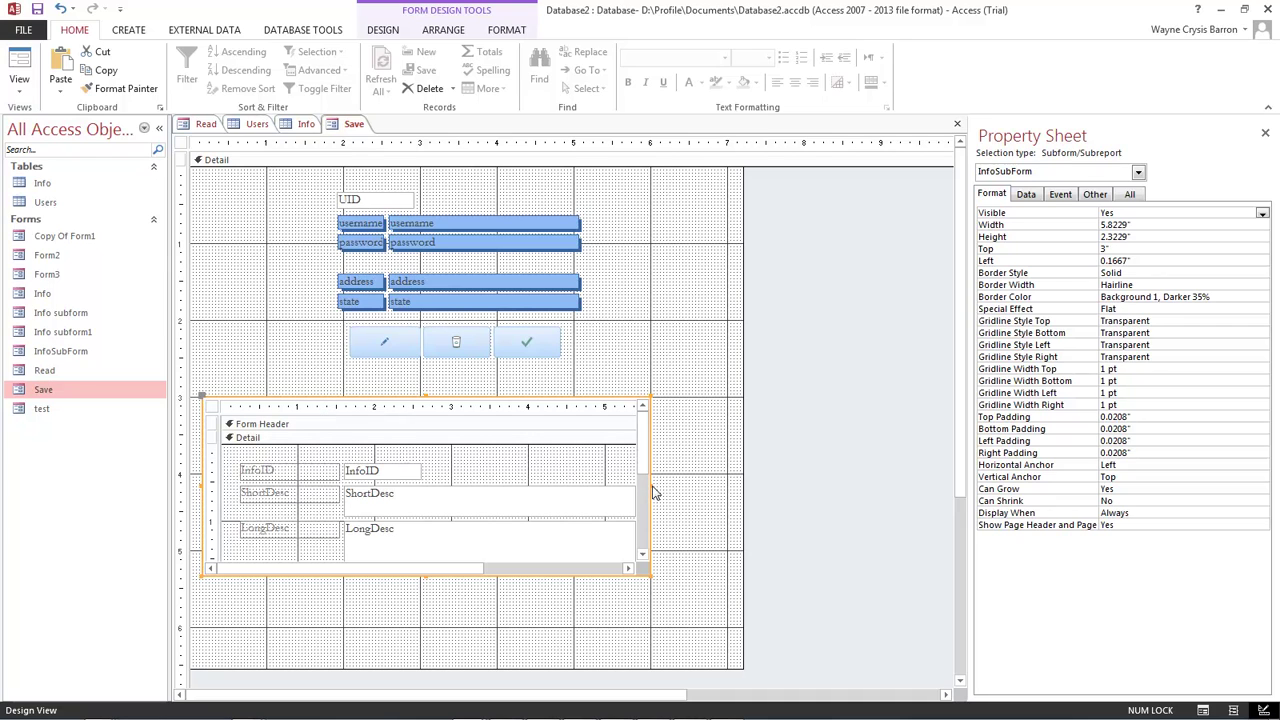
left_click(717, 491)
Widen the subform to the right and show the Save form in Form View with InfoID 1
left_click(645, 493)
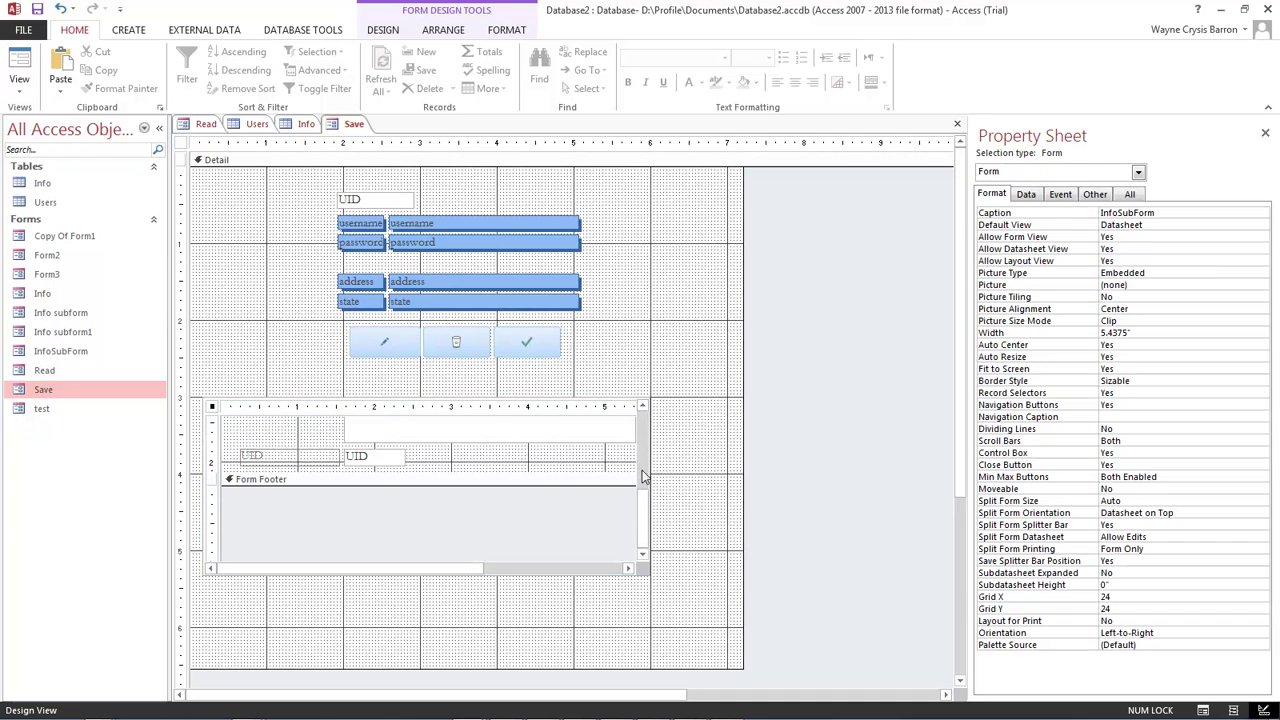
left_click(455, 399)
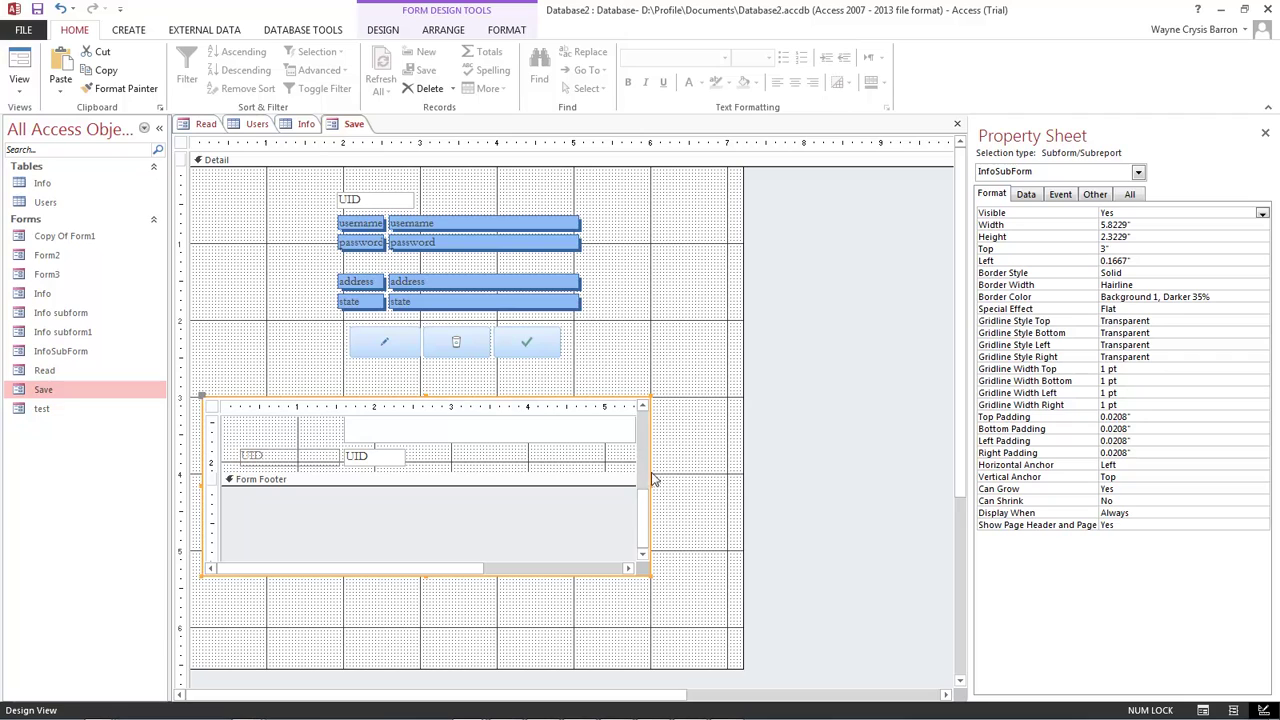
left_click_drag(650, 485, 716, 440)
left_click(646, 354)
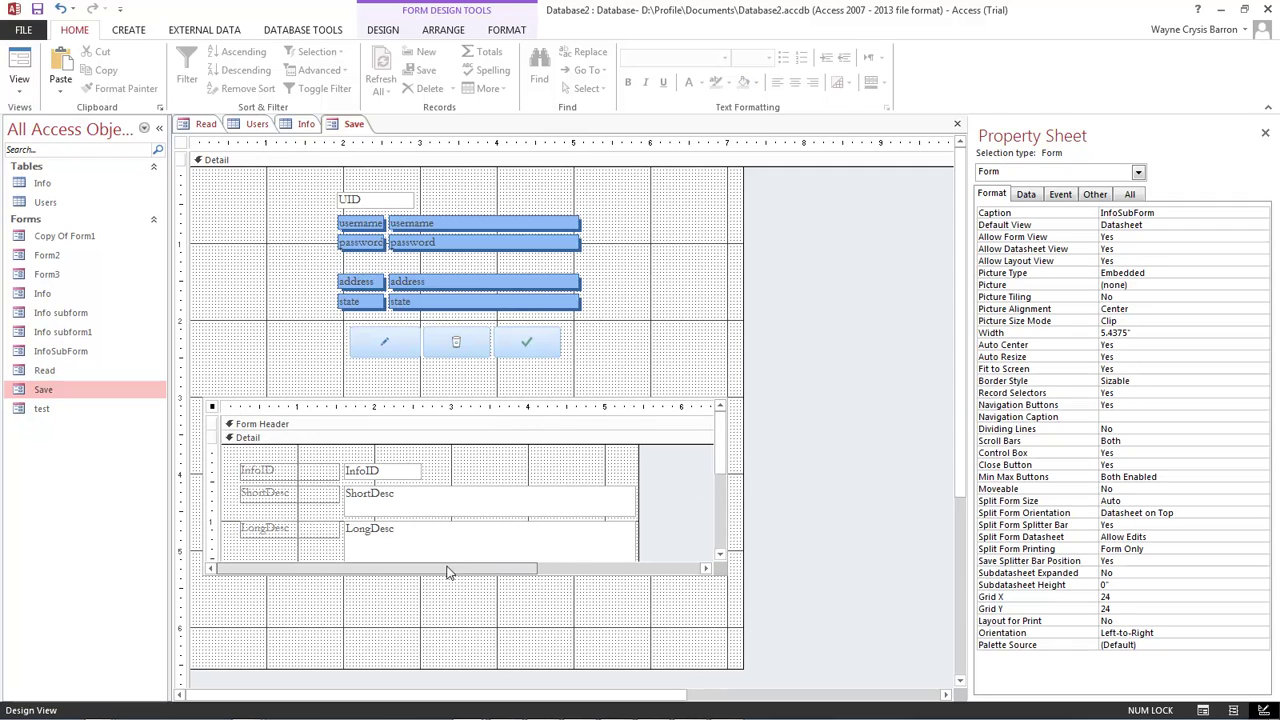
left_click(1204, 711)
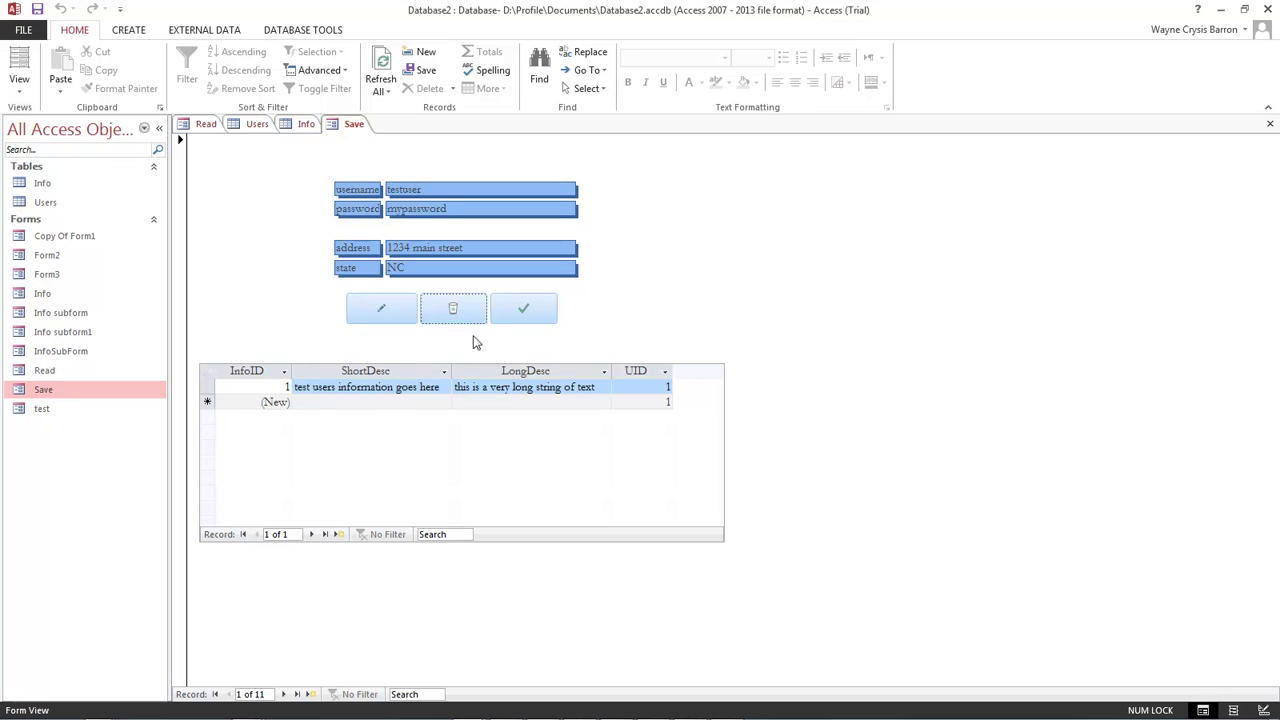
Create and save a new user ournewuser with a password and address, receiving UID 25
left_click(384, 312)
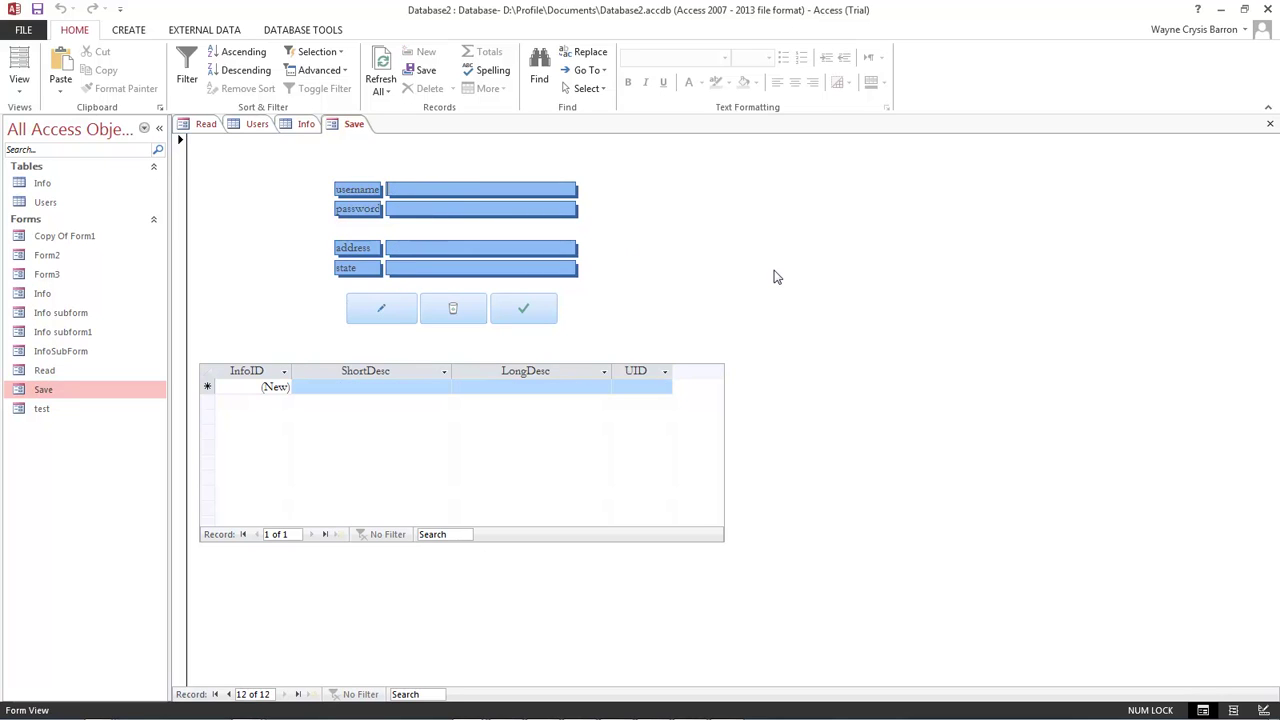
type("ournewuser")
key("Tab")
type("password")
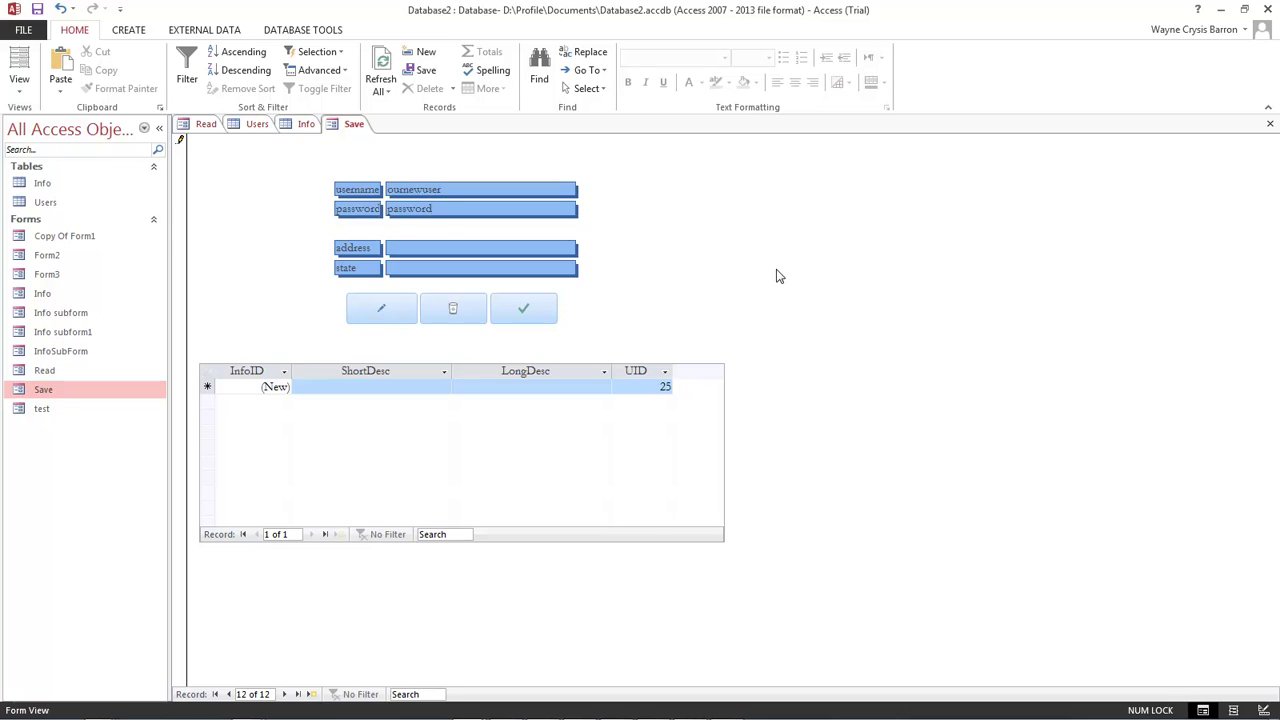
key("Tab")
type("a")
type("state I am")
left_click(518, 310)
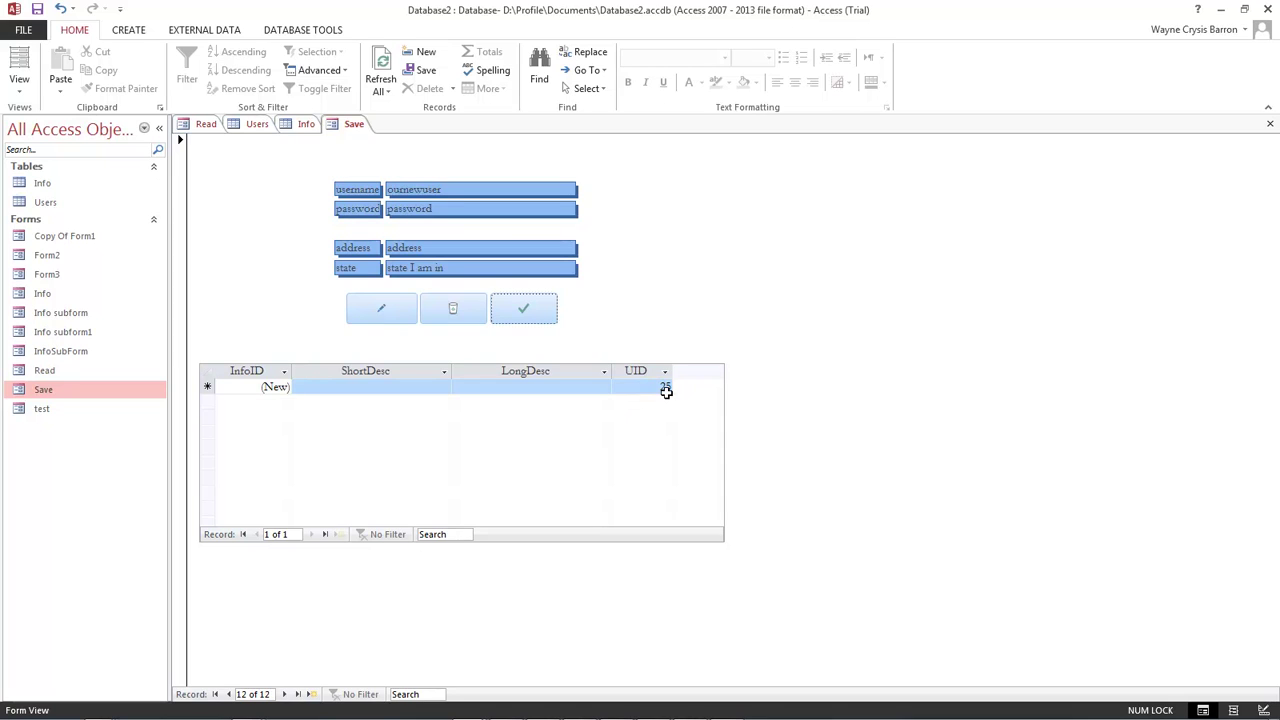
left_click(351, 386)
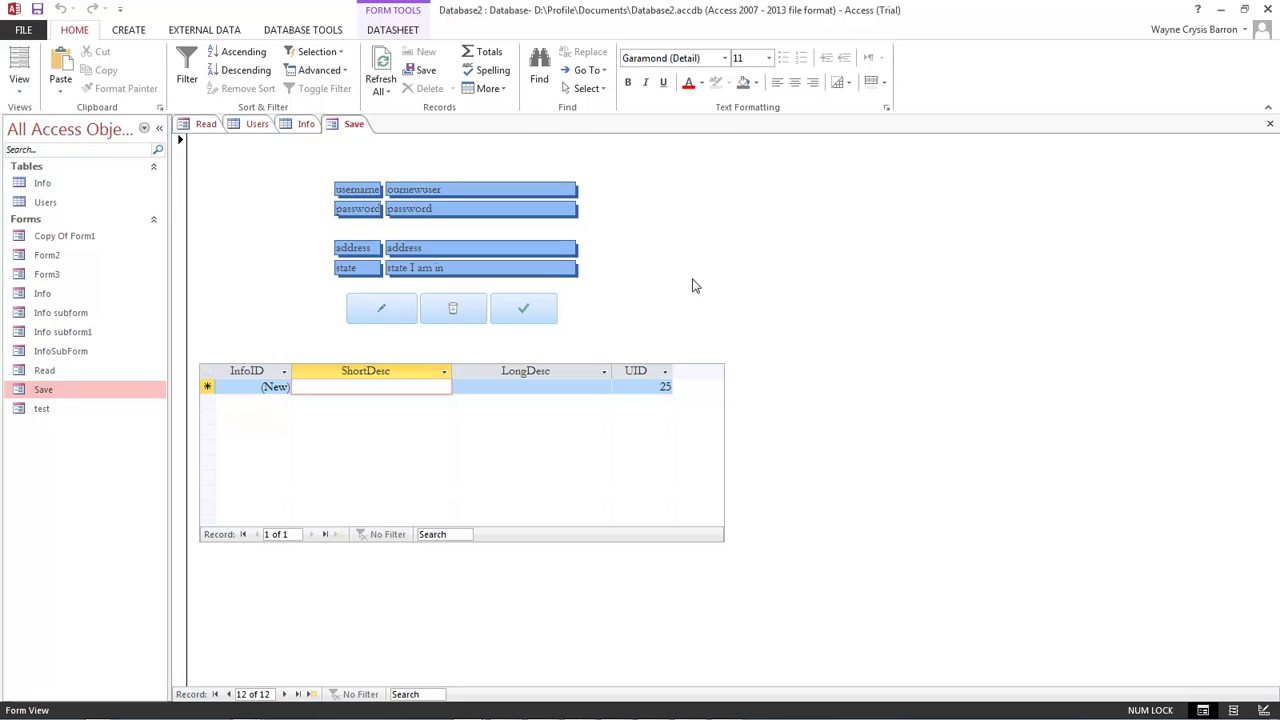
Add a subform row with 'Short Description goes here' and 'Long Description goes here', saved as InfoID 35
type("Short D")
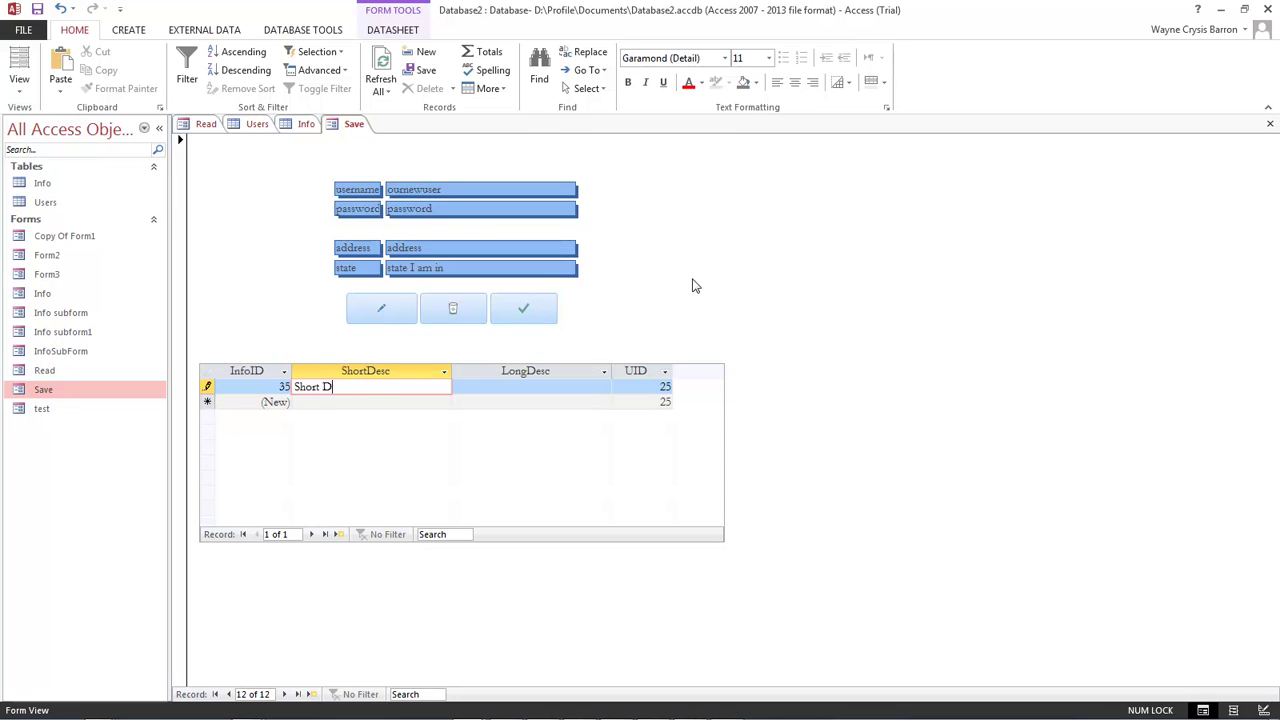
type("escription goes here")
key("Tab")
type("Lo")
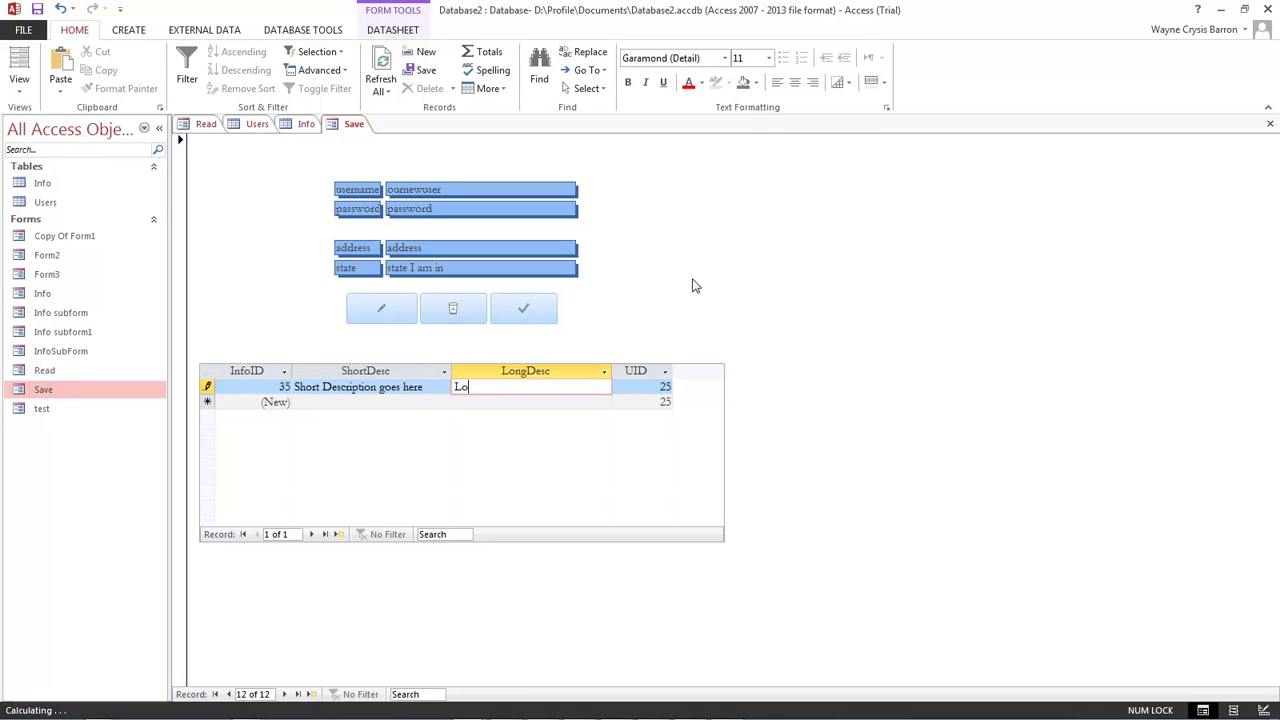
type("ng Description goes here")
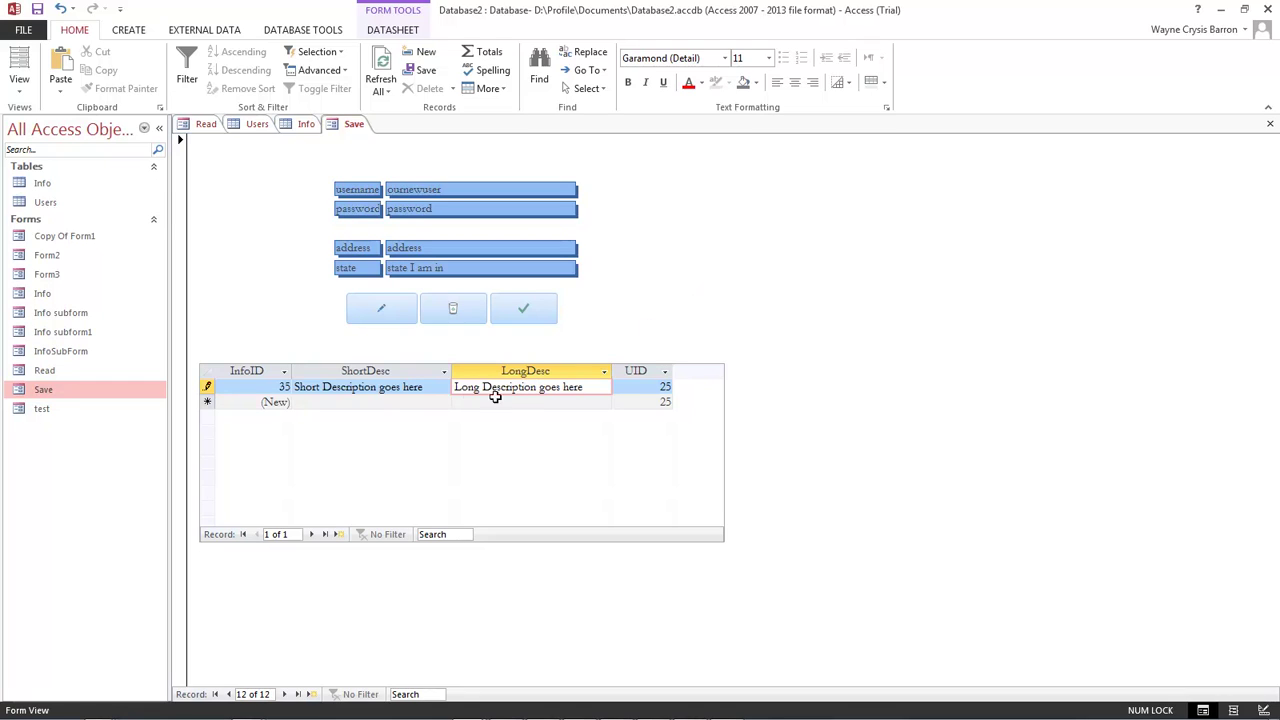
left_click(346, 404)
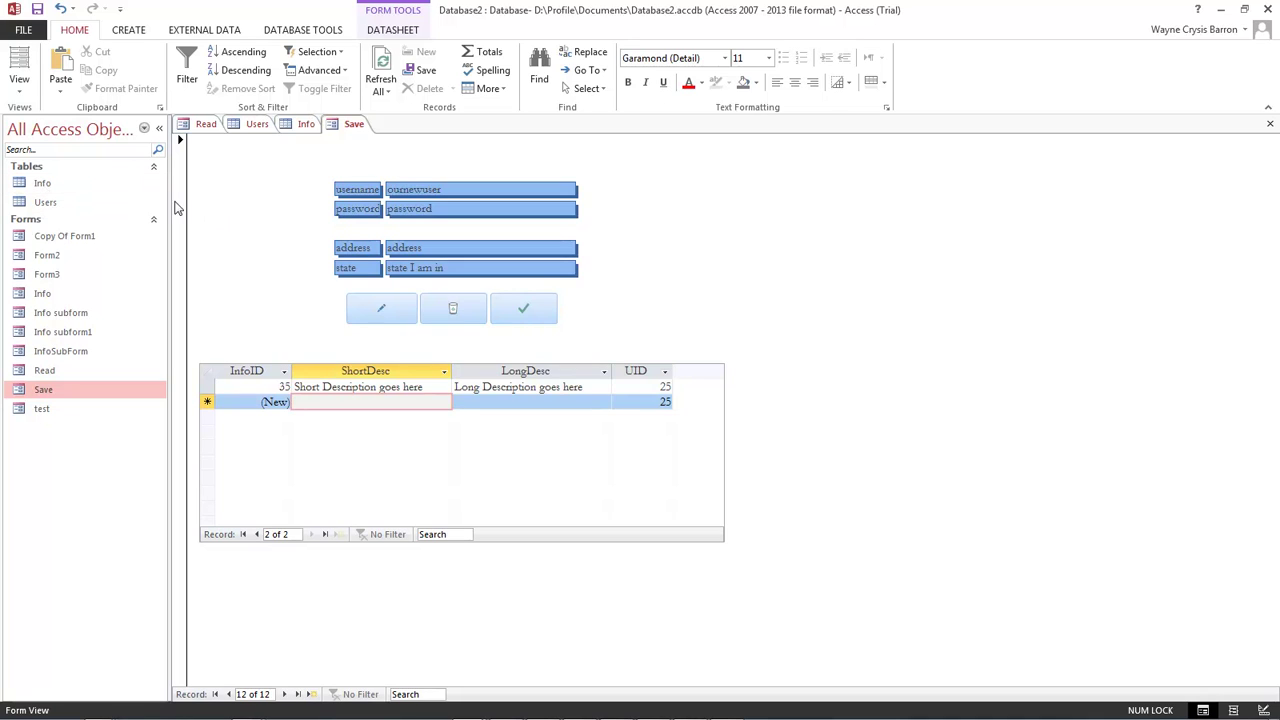
left_click(205, 125)
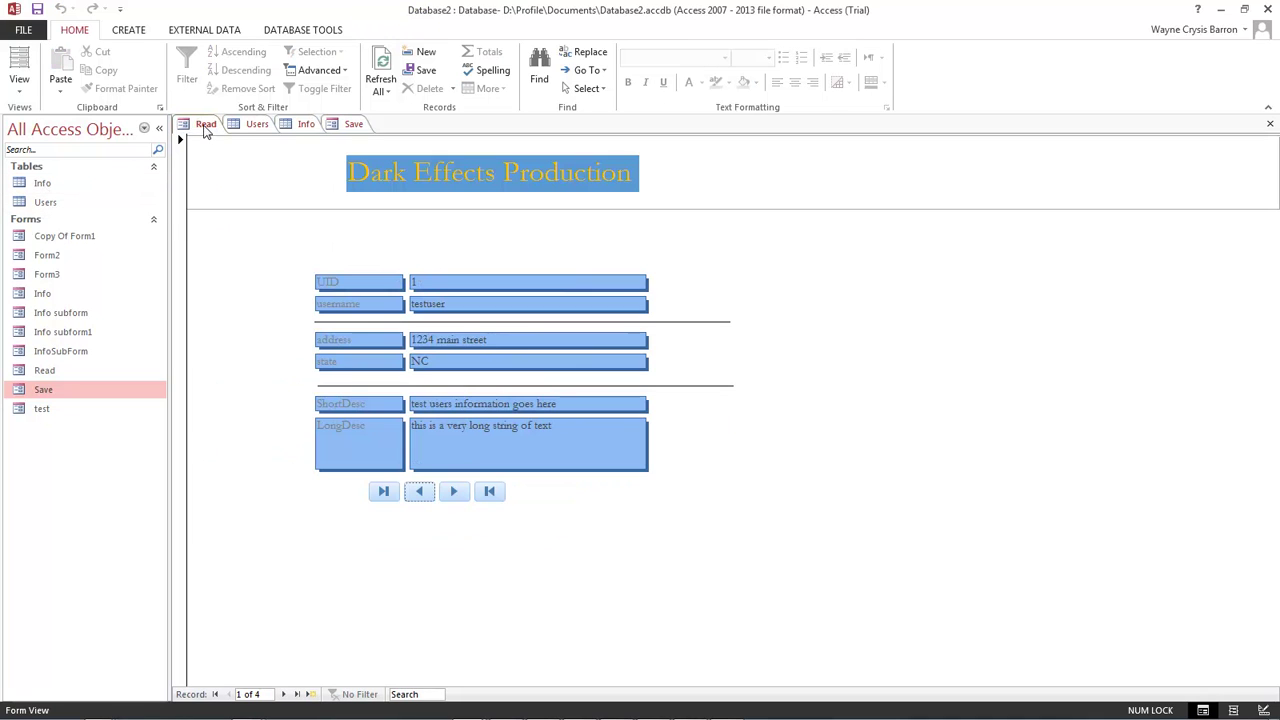
left_click(381, 86)
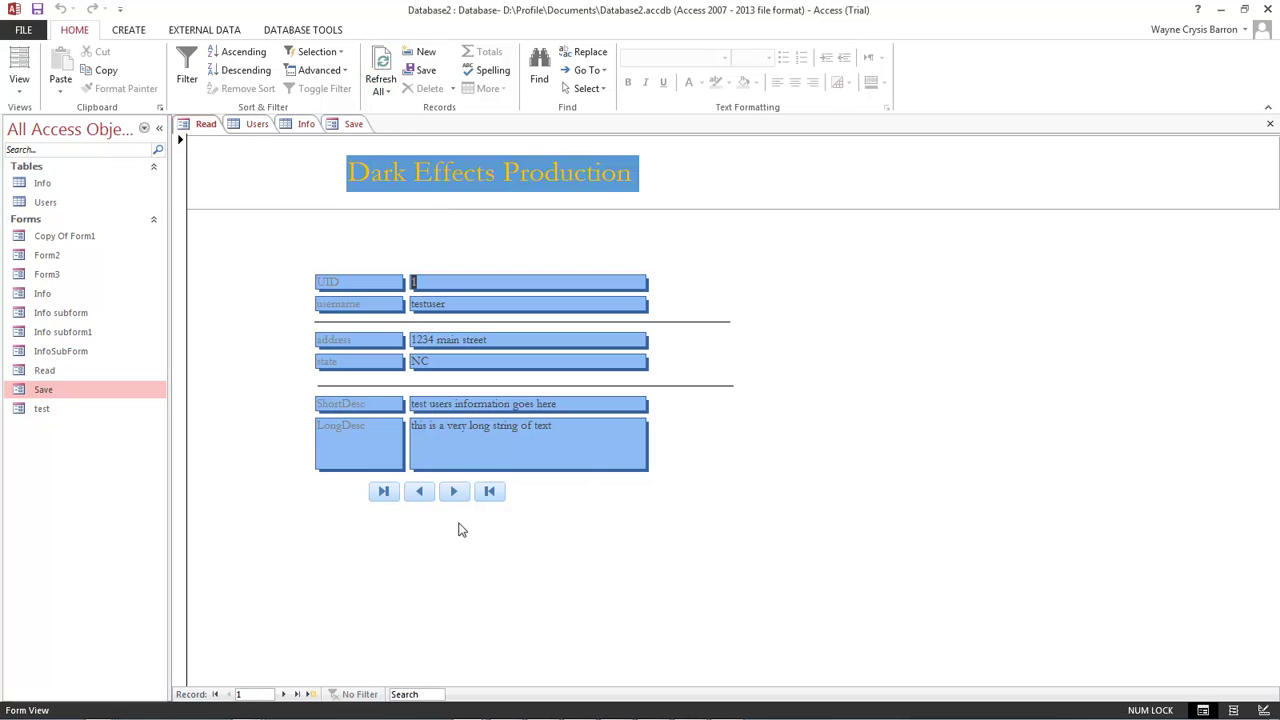
left_click(354, 124)
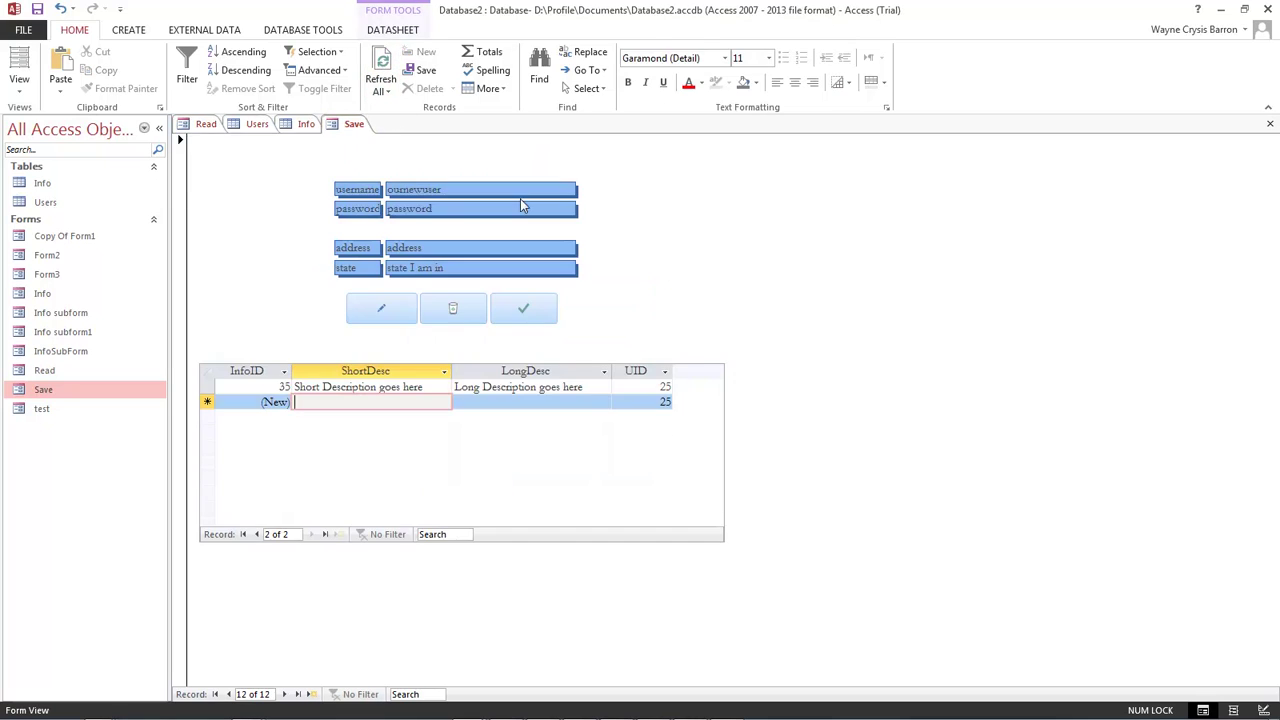
left_click(207, 125)
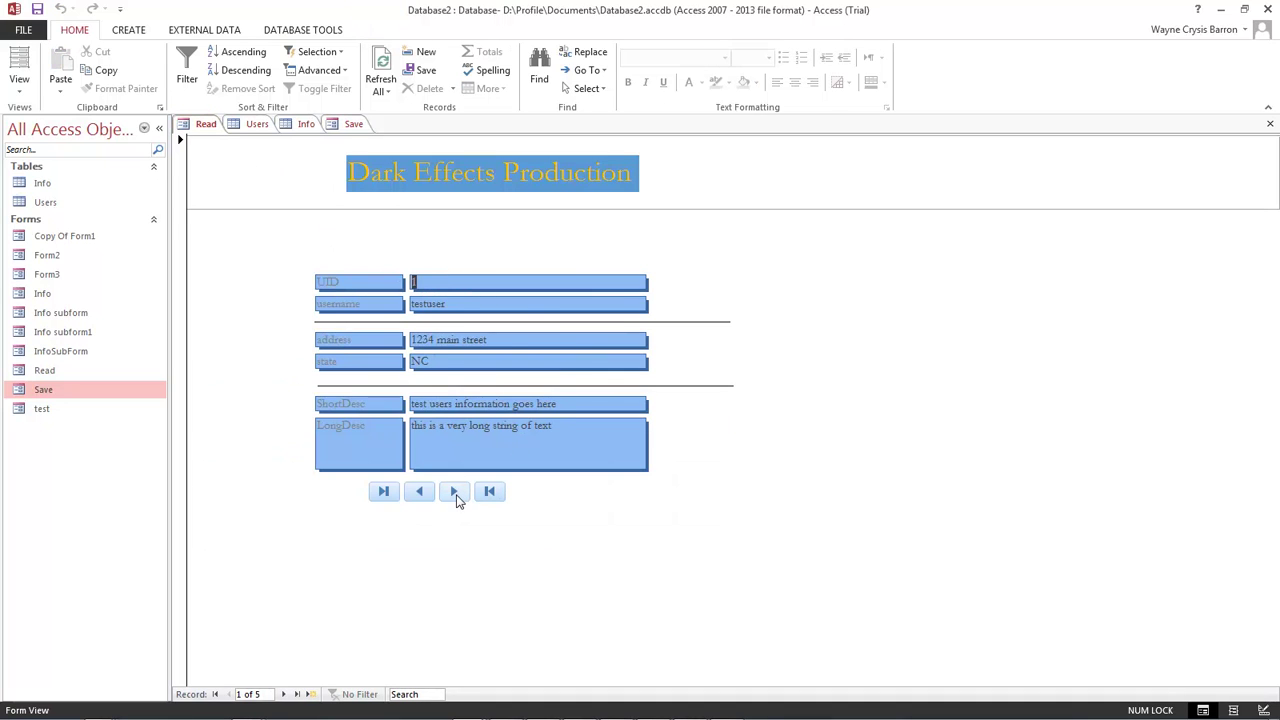
left_click(455, 492)
left_click(455, 492)
left_click(455, 492)
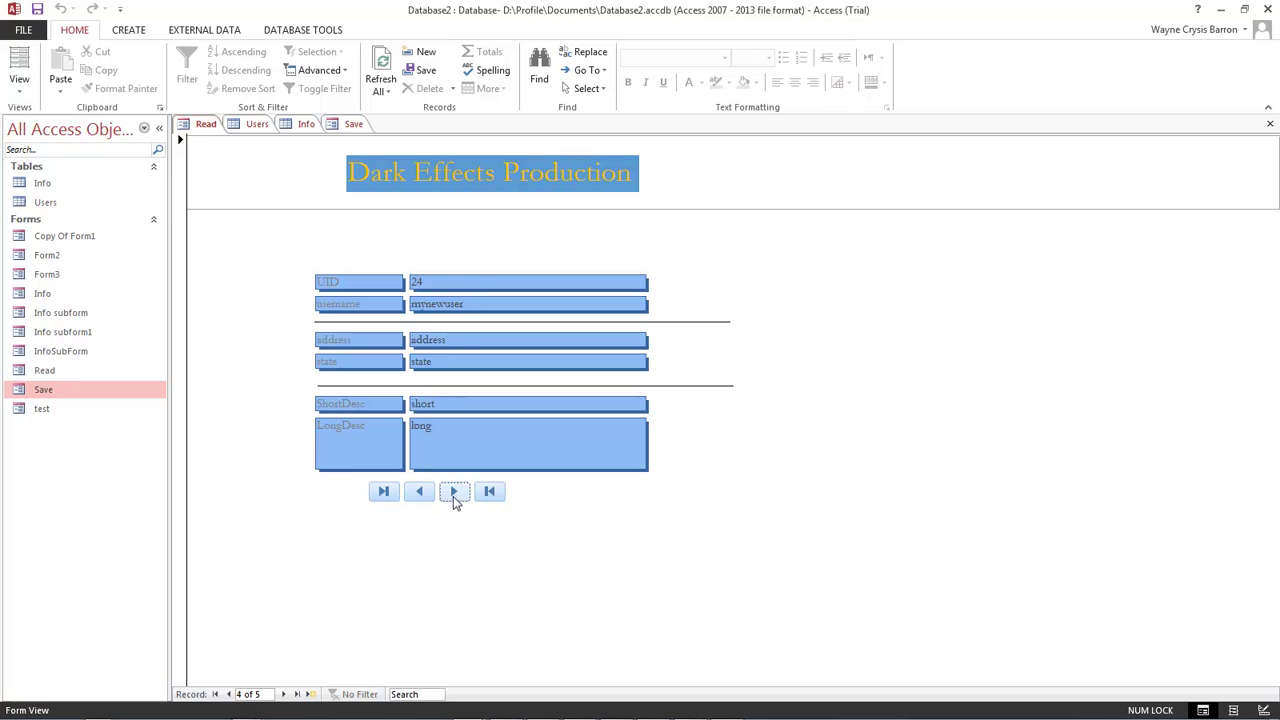
left_click(455, 492)
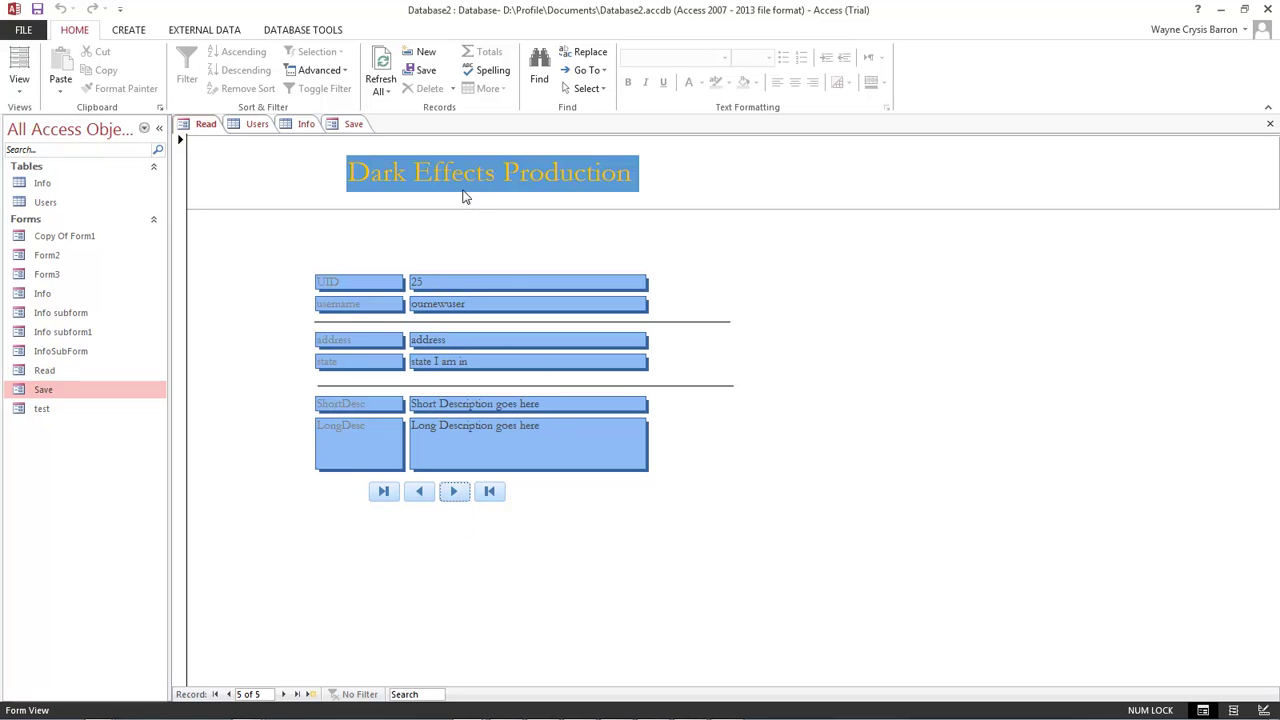
left_click(356, 124)
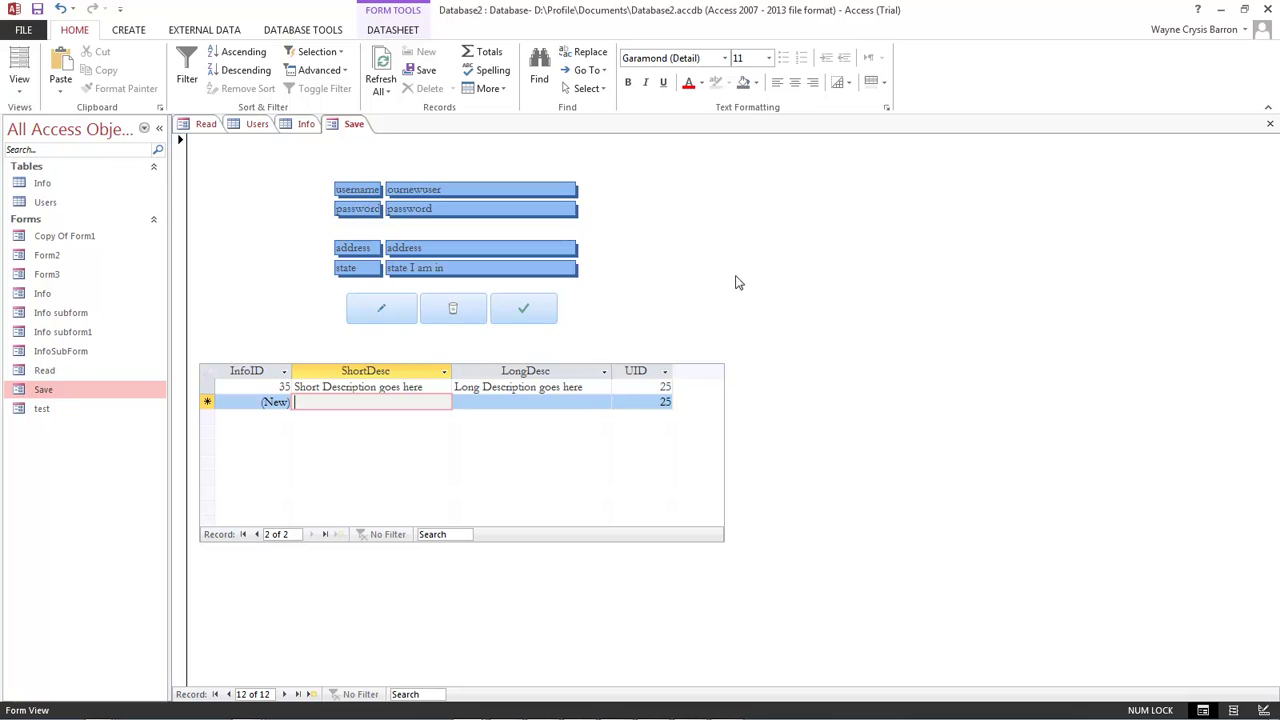